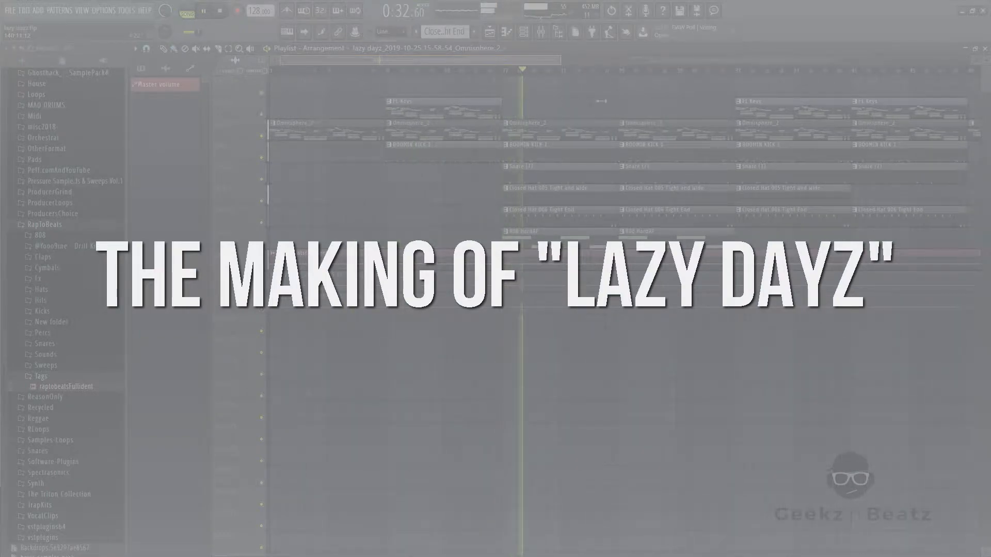
left_click_drag(558, 100, 878, 127)
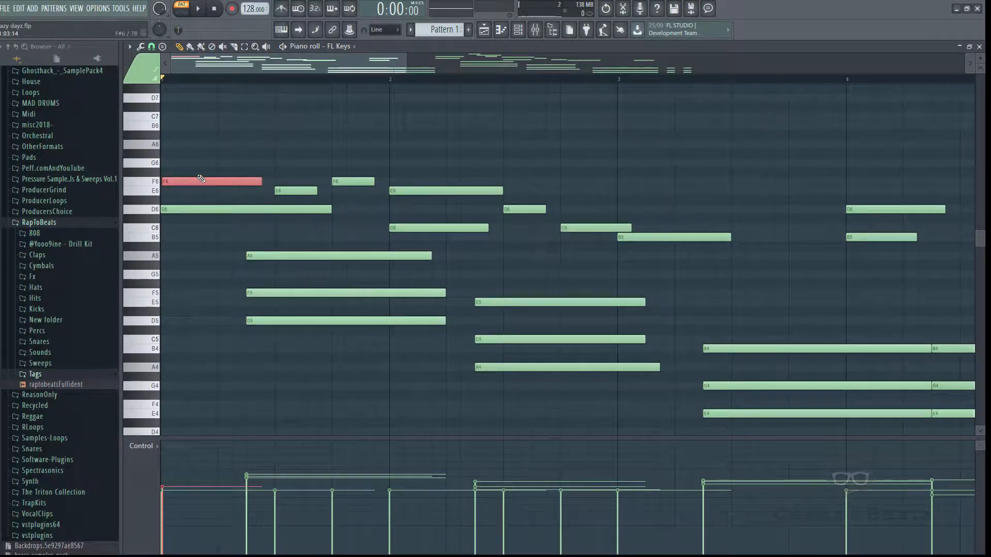
- Play the FL Keys melody in the piano roll and nudge the D6 note at bar 4 slightly later
key("space")
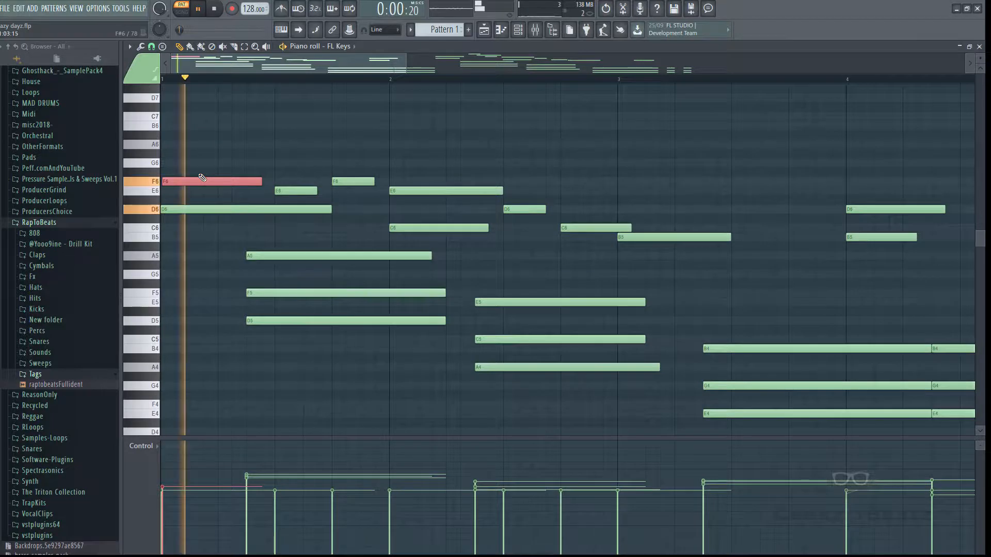
left_click_drag(409, 66, 619, 98)
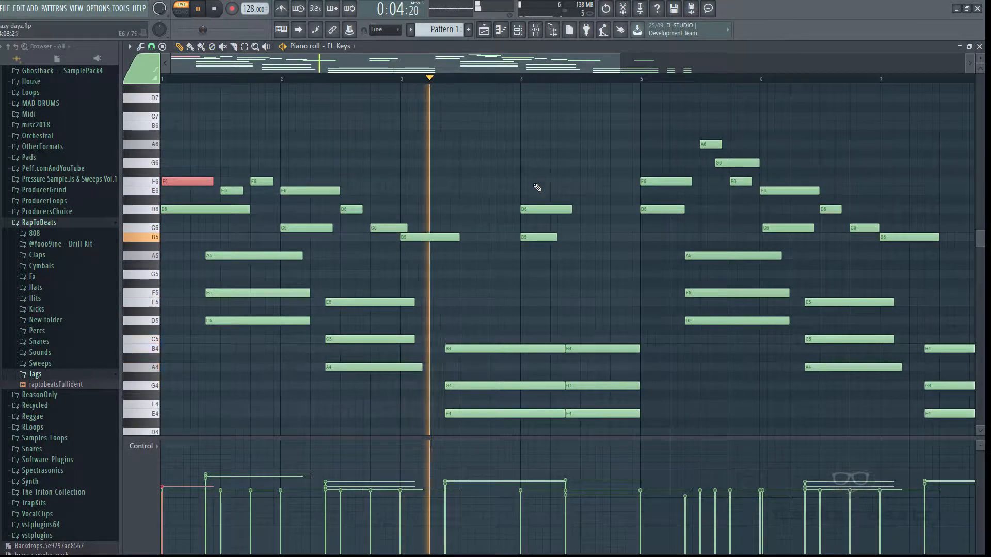
left_click(540, 210)
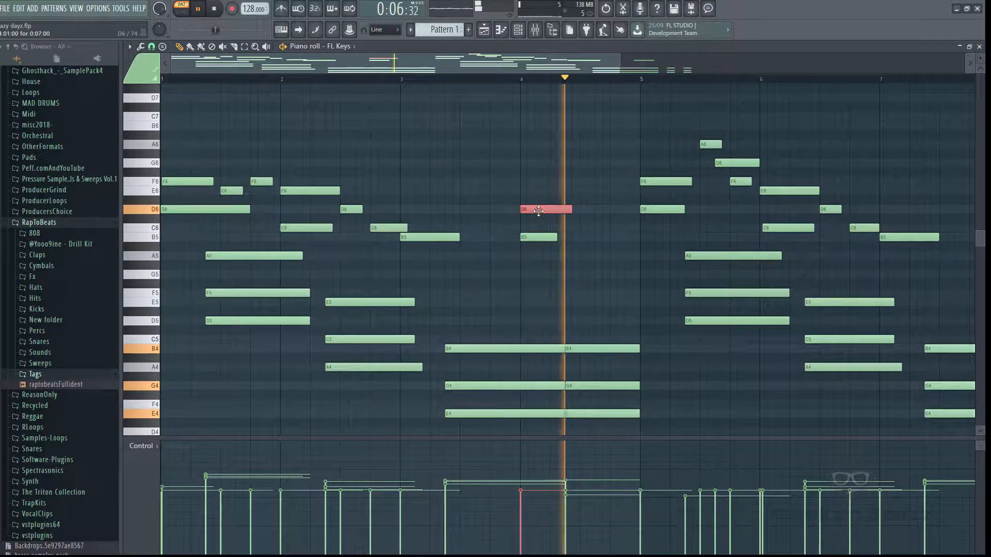
left_click_drag(536, 210, 546, 207)
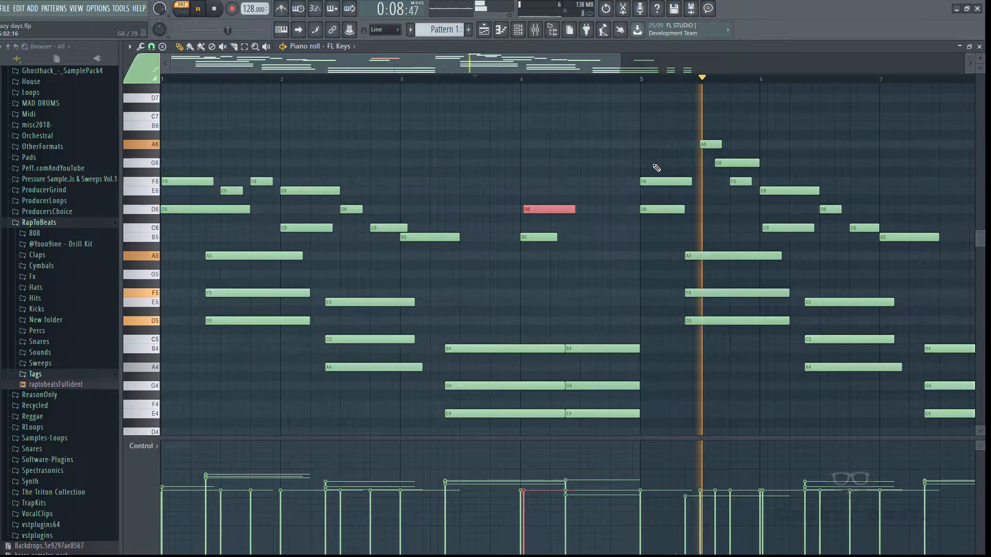
- Nudge the F6 note at bar 5 slightly later and play the melody back from just before it
left_click(651, 197)
left_click_drag(649, 181, 654, 181)
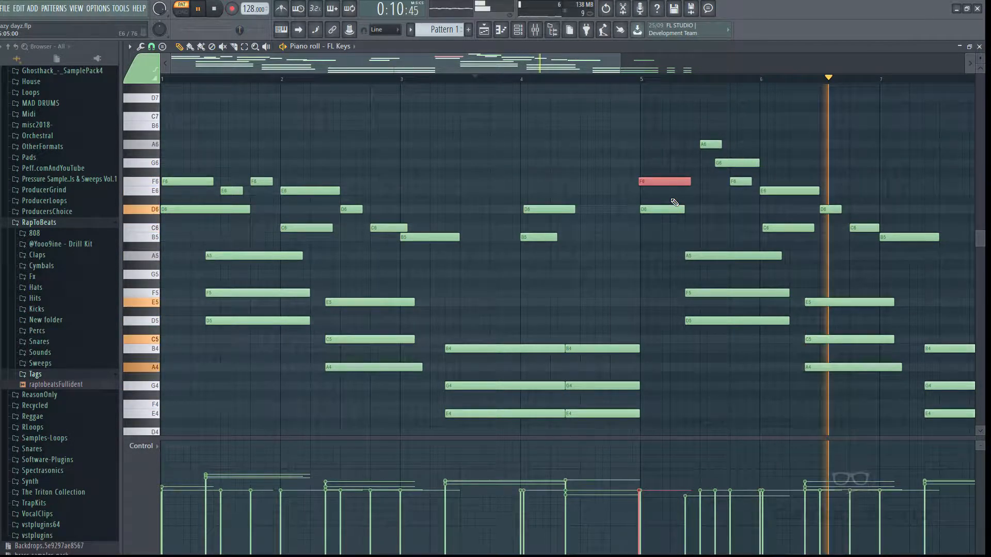
left_click(611, 80)
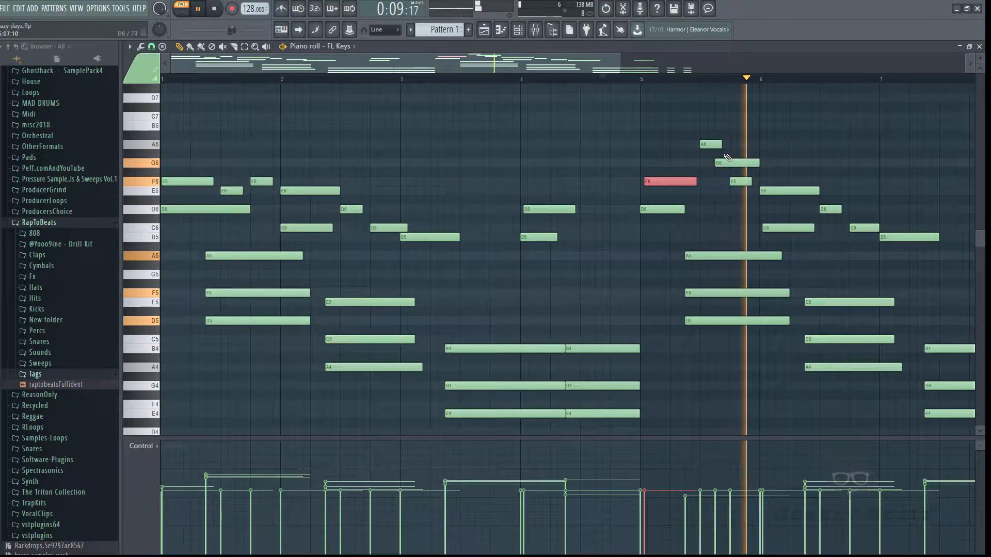
left_click(620, 80)
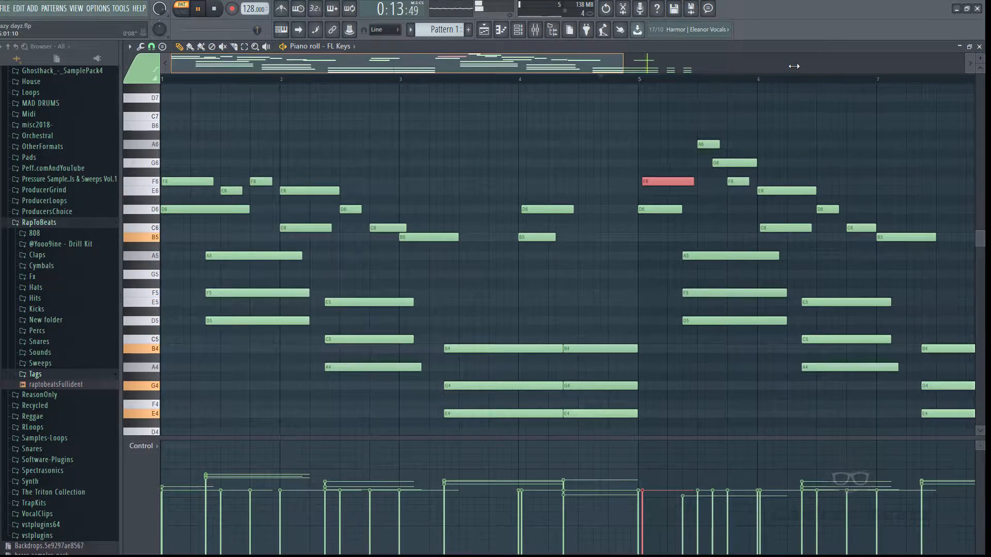
left_click_drag(617, 63, 795, 63)
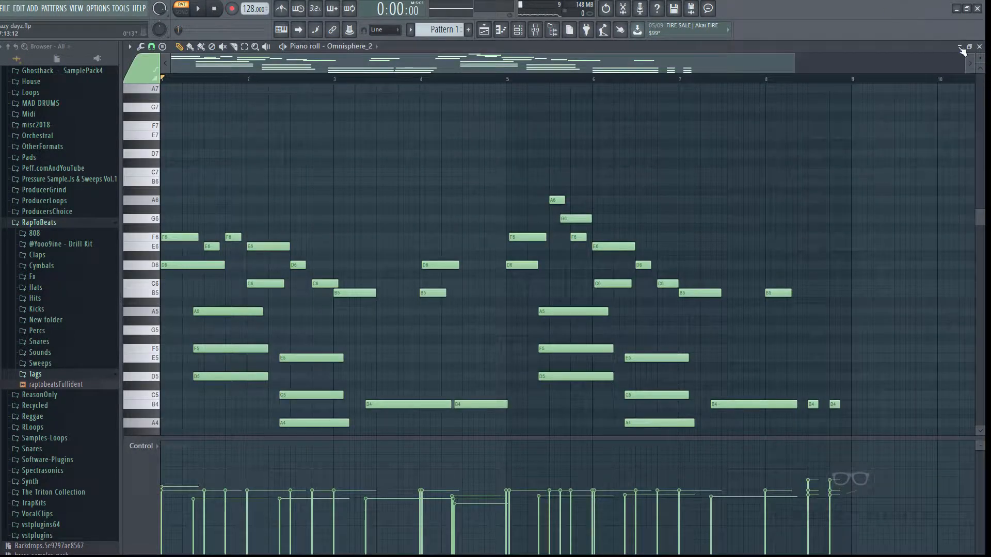
- Close the Omnisphere_2 piano roll and transpose all FL Keys notes down six semitones, listening to the result
left_click(980, 47)
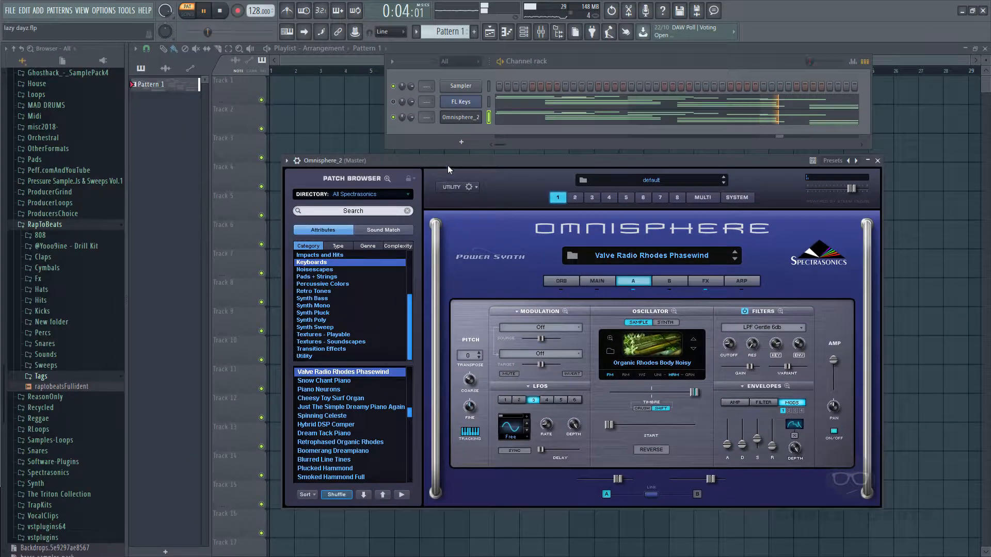
left_click(780, 128)
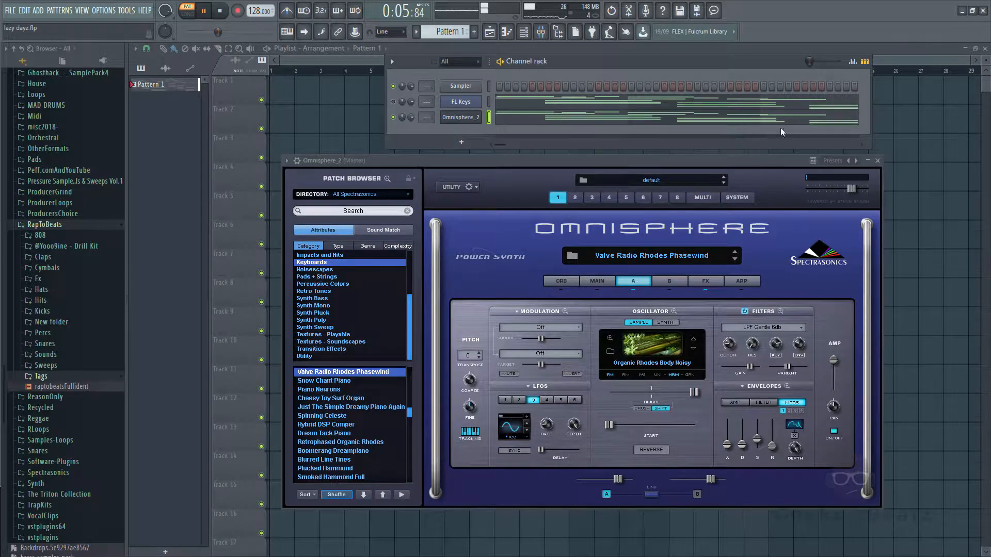
left_click(516, 109)
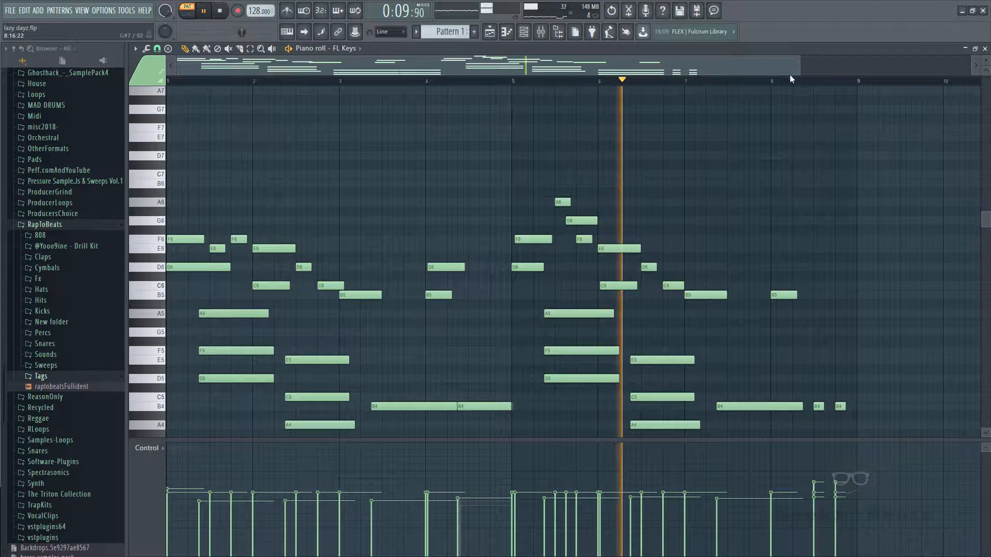
scroll(500, 248, "down", 1)
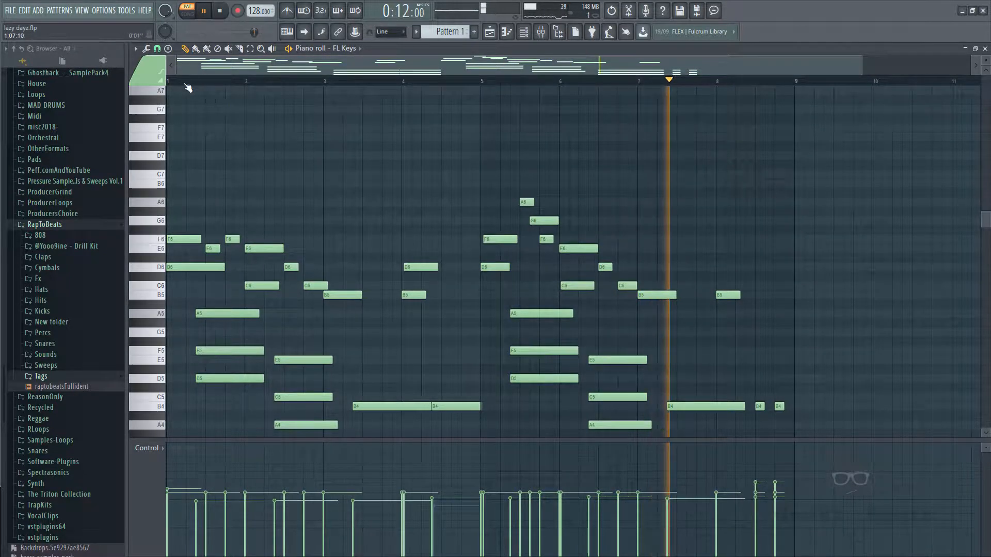
key("ctrl+a")
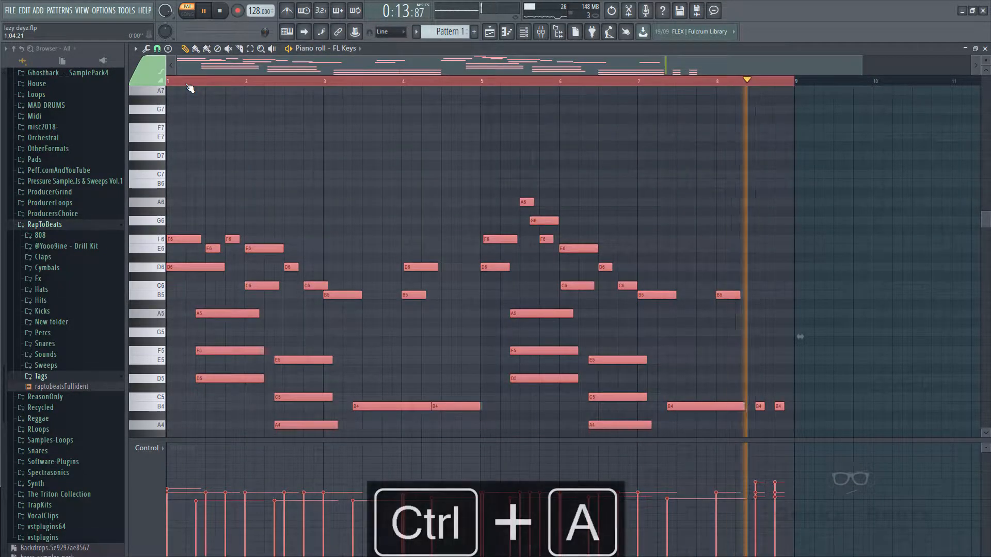
key("Down")
key("Down")
key("Down")
key("Down")
key("Down")
key("Down")
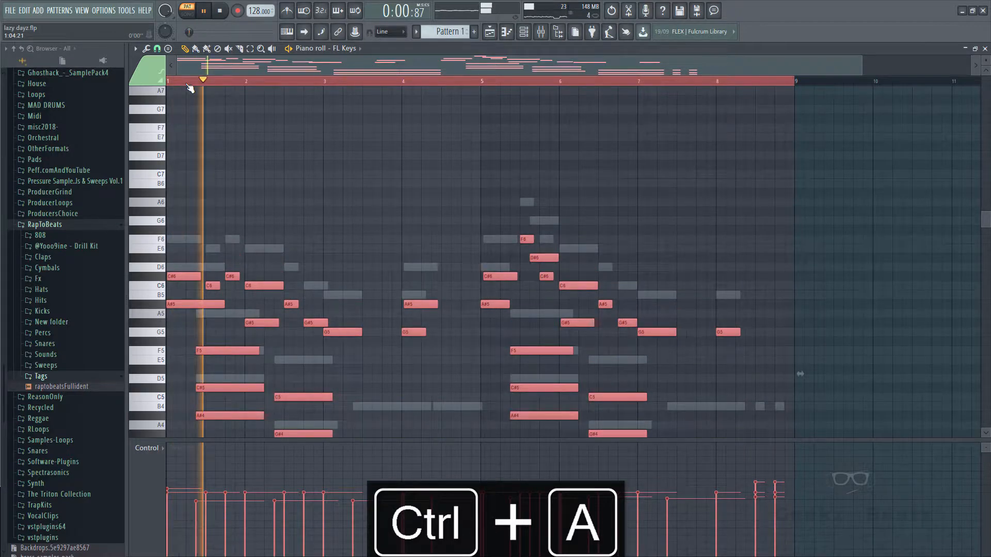
key("space")
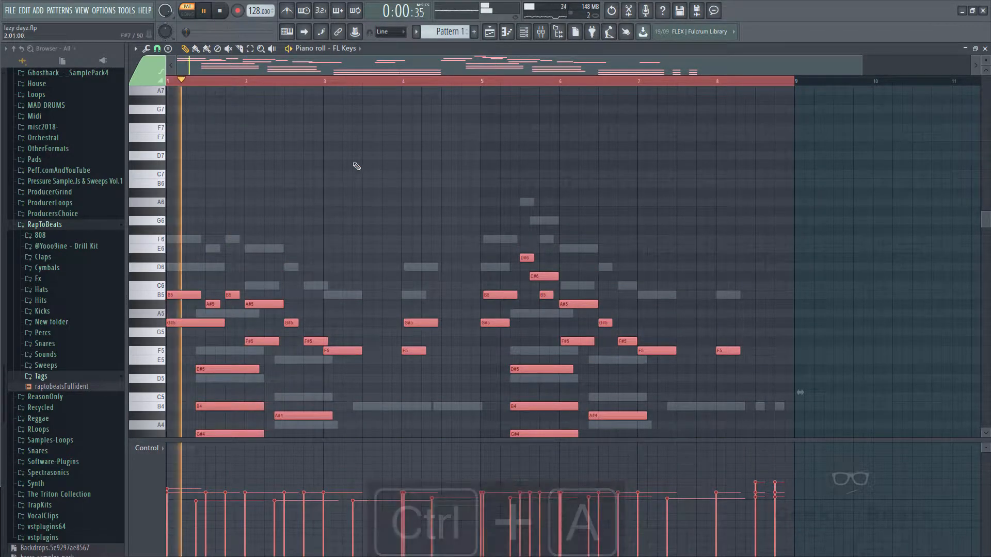
left_click(985, 48)
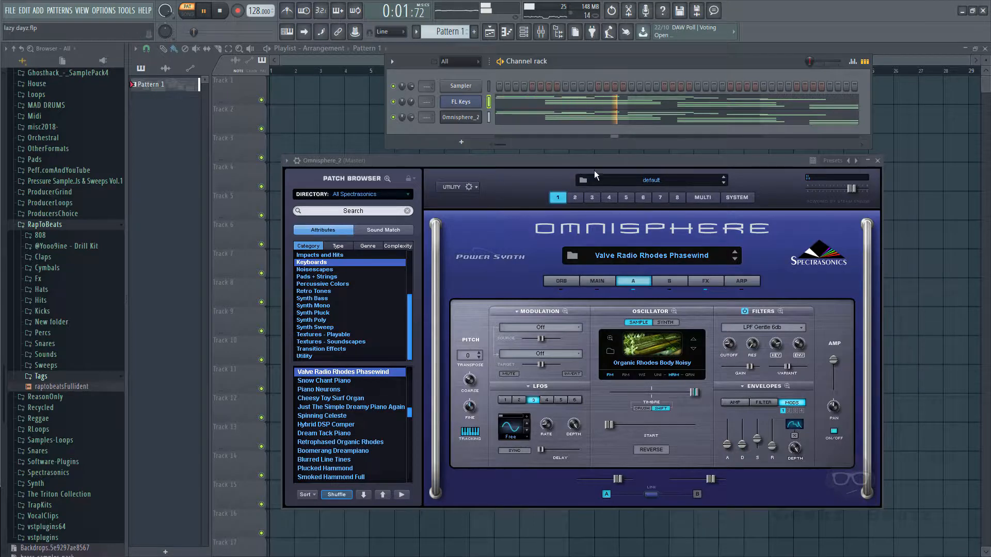
key("space")
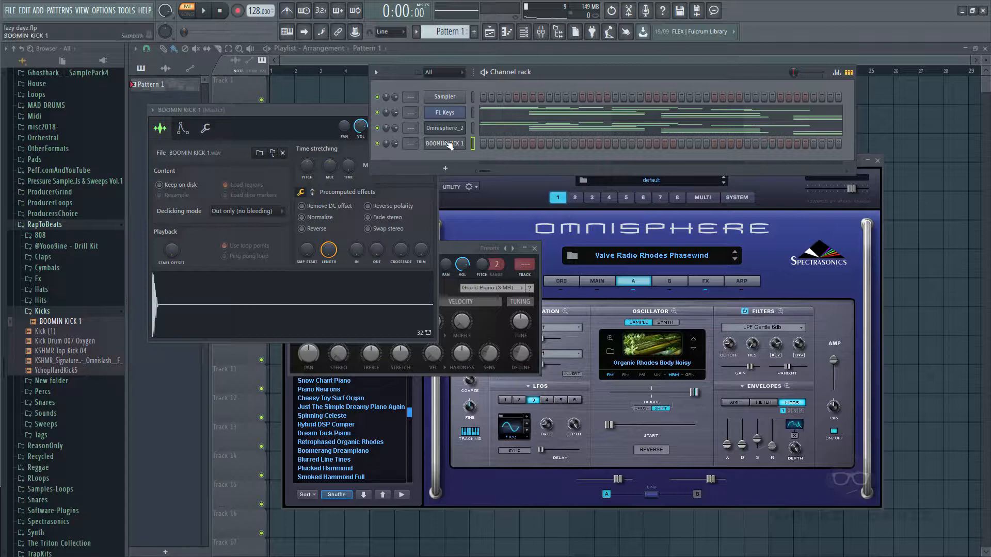
- Play the pattern to review the BOOMIN KICK 1 notes in the piano roll, and close it
key("space")
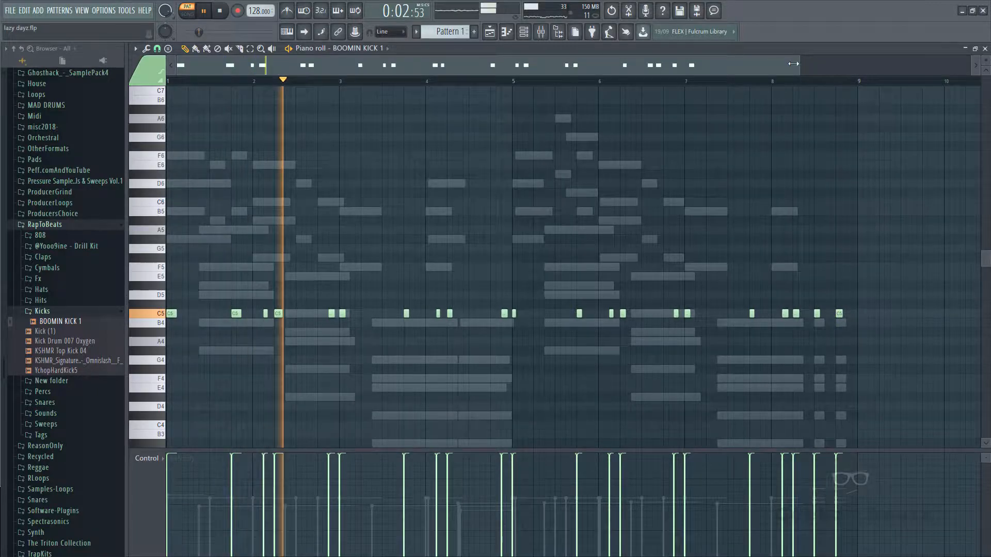
left_click_drag(799, 63, 774, 63)
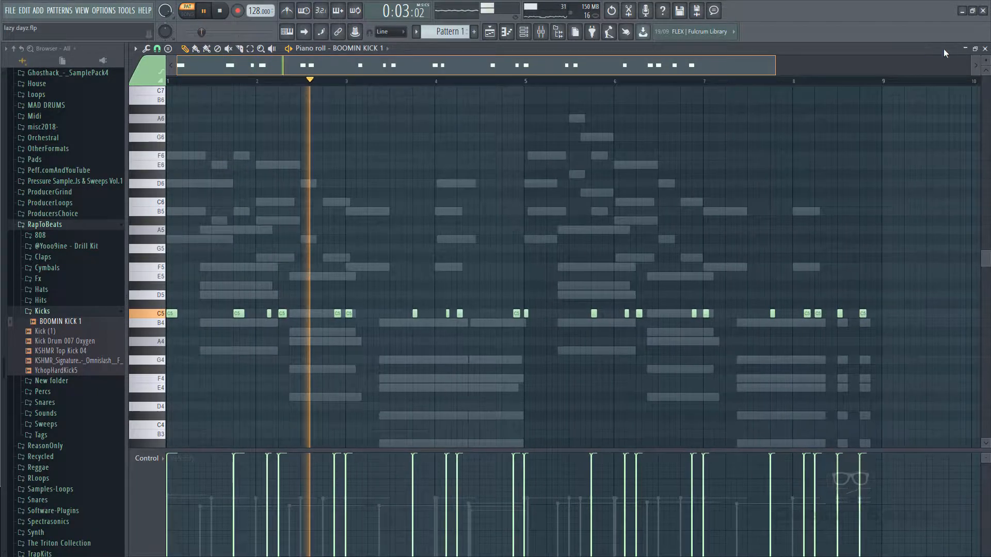
left_click(985, 49)
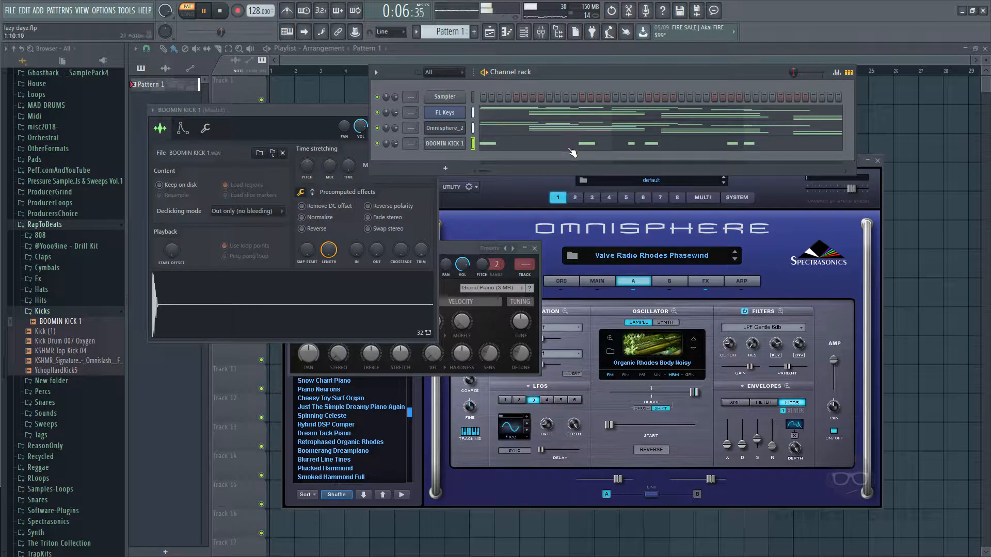
- Audition Snare (55), Snare Drum 043 Boi1da and Snare Drum 076 Im Gone from the Snares folder against the beat
left_click_drag(51, 380, 50, 484)
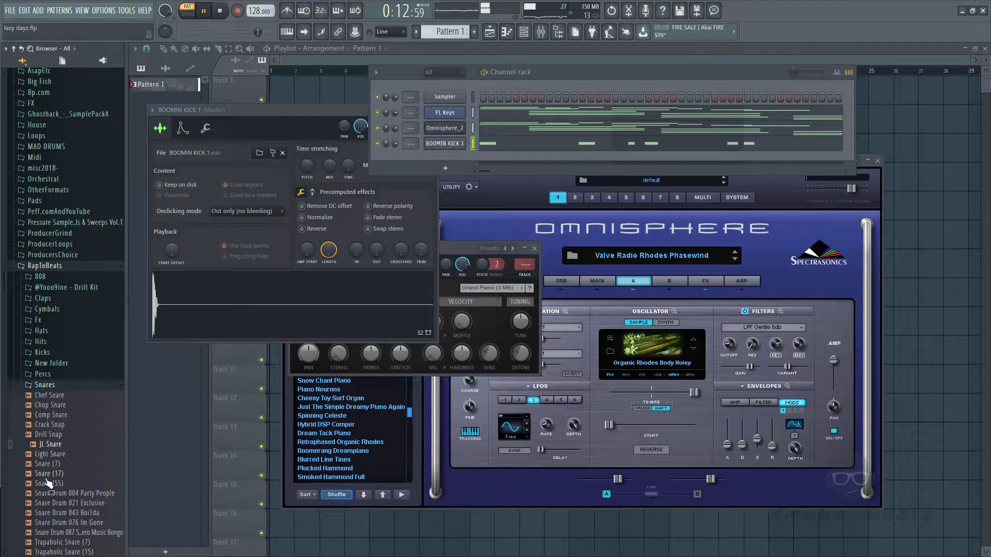
left_click(45, 485)
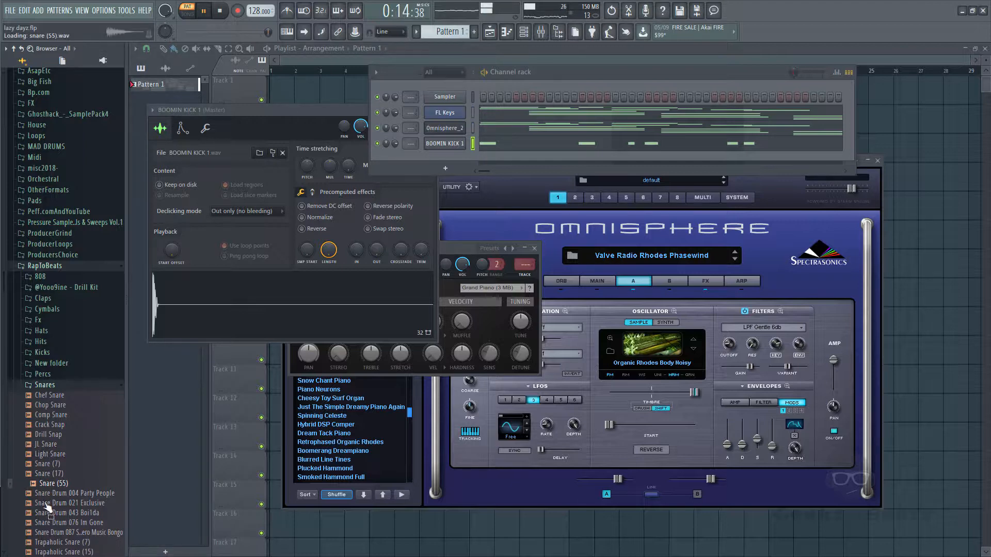
left_click(50, 514)
left_click(53, 524)
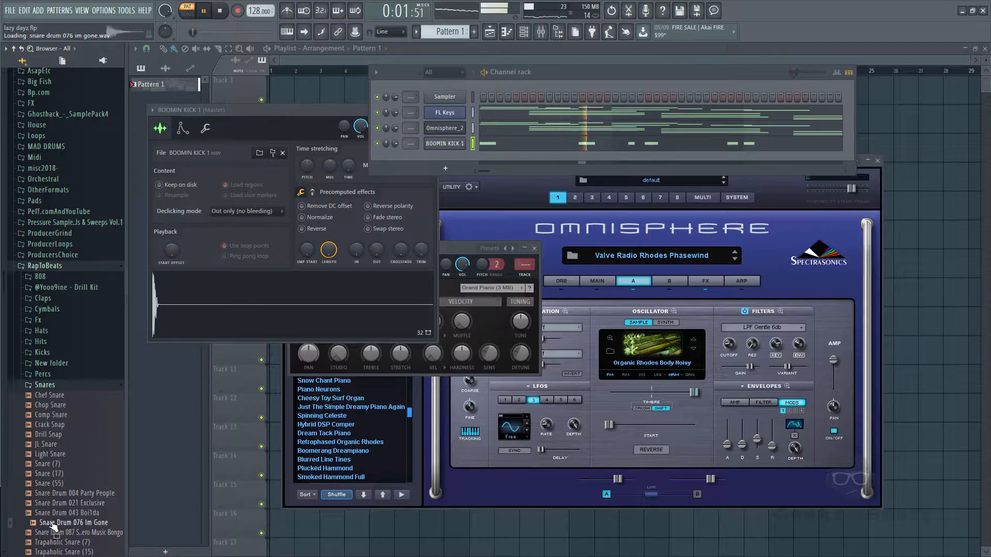
key("space")
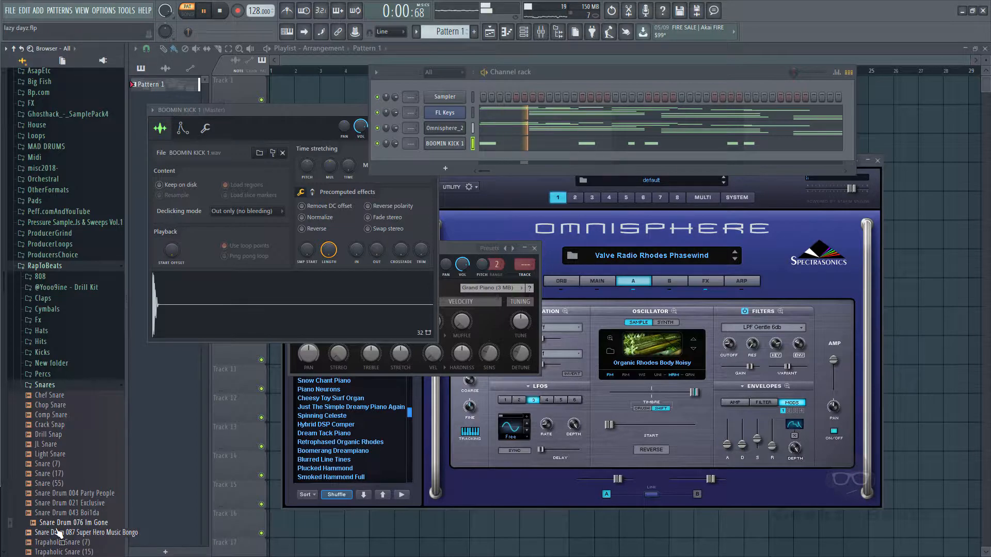
key("space")
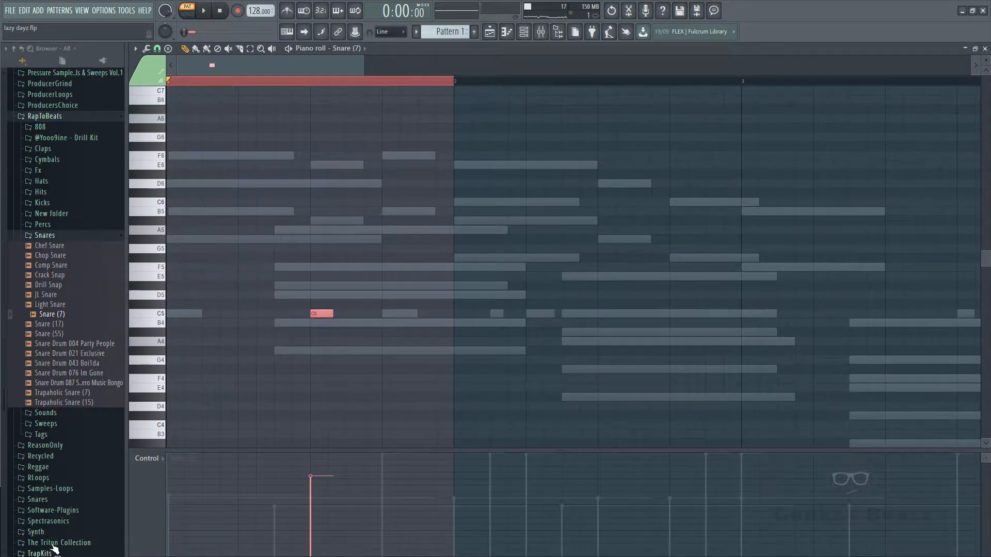
- Duplicate the one-bar Snare (7) section with its C5 note repeatedly across the following bars
key("ctrl+b")
key("ctrl+b")
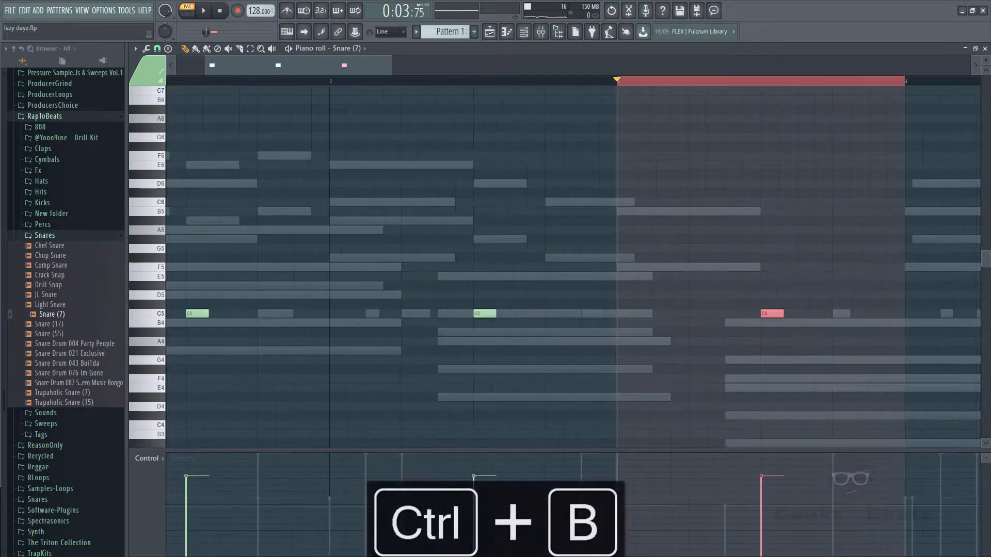
key("ctrl+b")
key("ctrl+b")
key("ctrl+b")
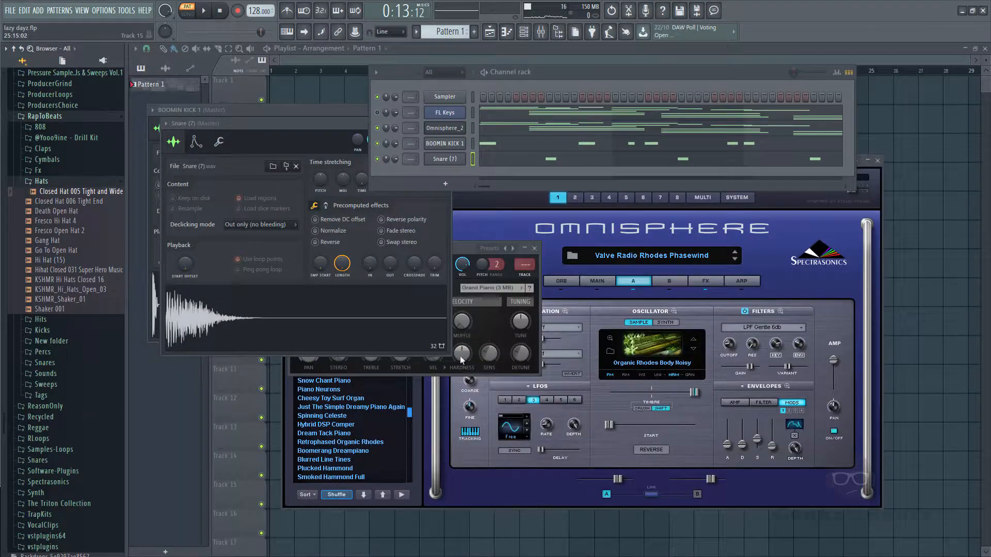
- Load Closed Hat 005 Tight and Wide and Closed Hat 006 Tight End from the Hats folder into new channels
left_click(70, 202)
right_click(85, 191)
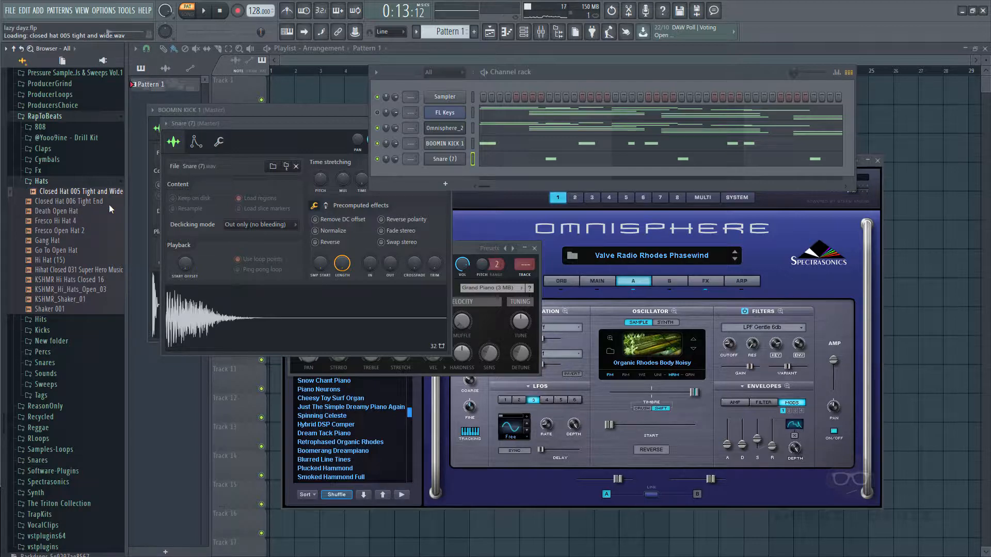
left_click(116, 206)
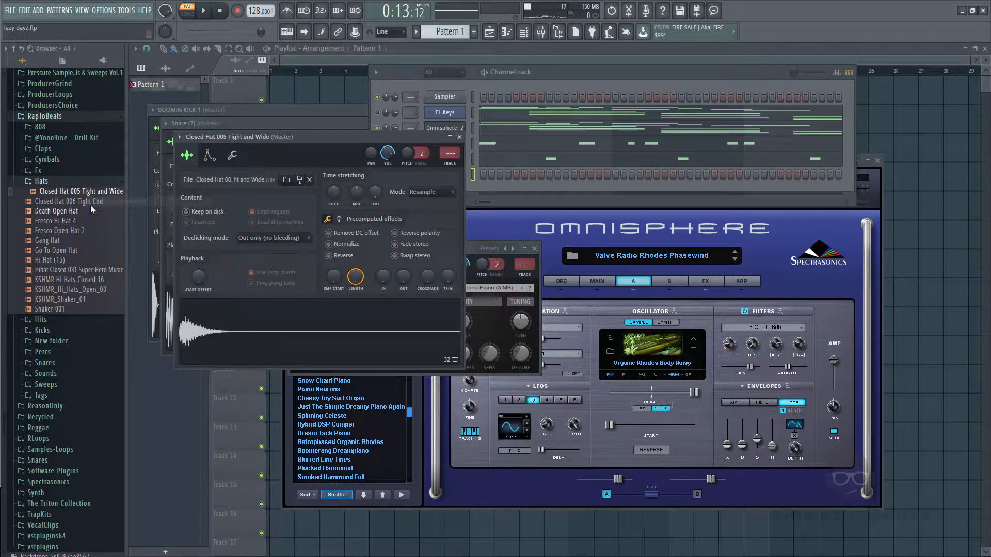
right_click(100, 202)
left_click(119, 210)
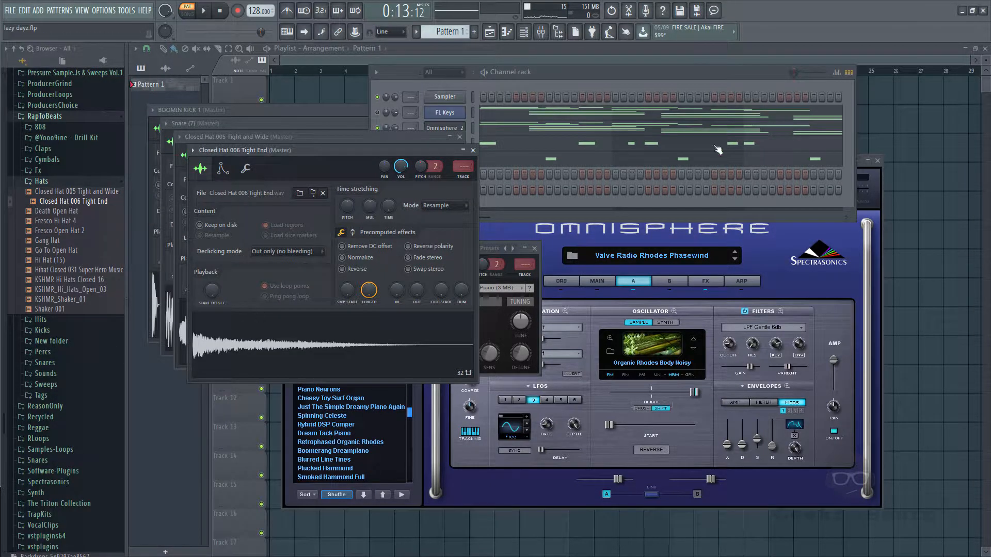
- Fill every 2 steps on the Closed Hat 005 Tight and Wide channel and lower its volume during playback
left_click(447, 208)
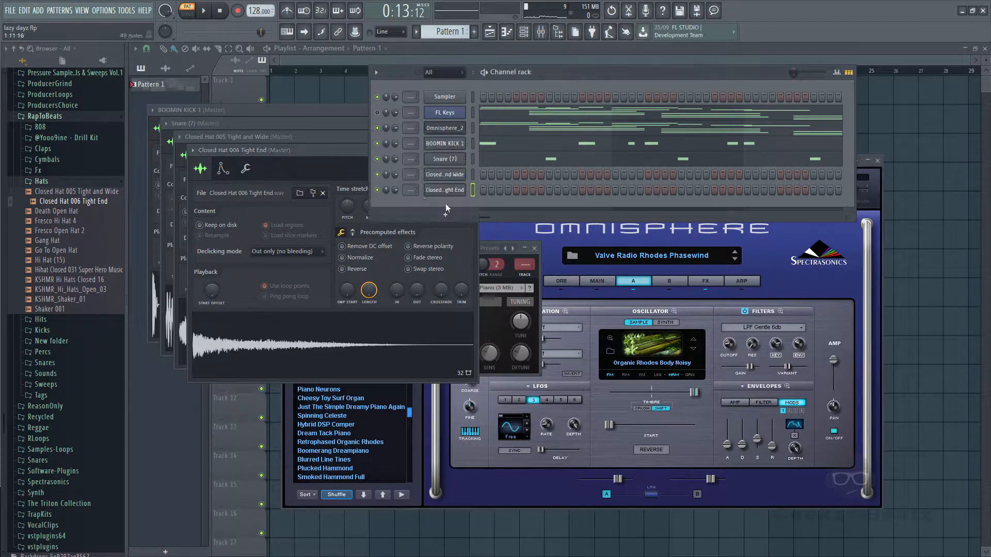
right_click(470, 175)
left_click(581, 210)
key("space")
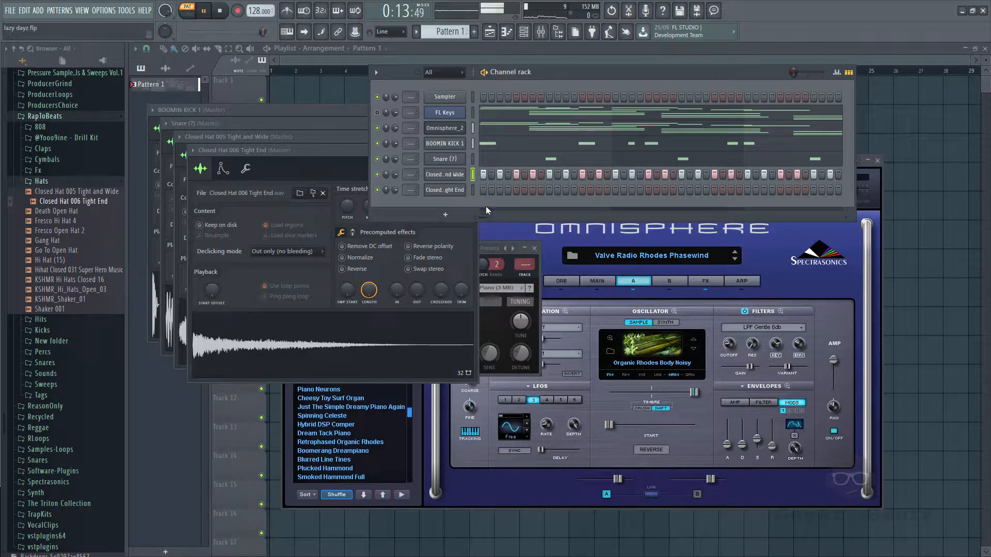
left_click_drag(395, 175, 395, 186)
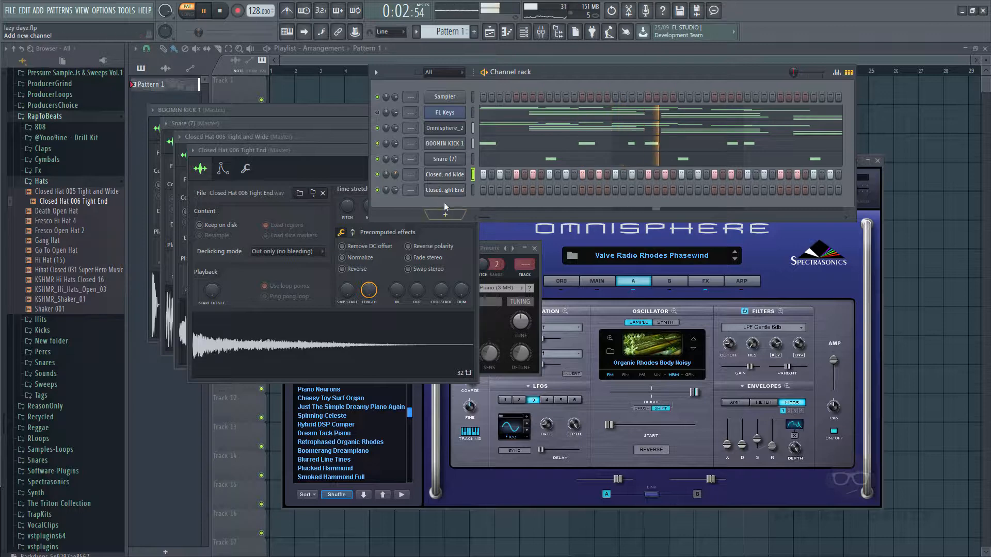
- In the Closed Hat 006 Tight End piano roll, delete the stray note at the start and place a C5 note on beat 2 of bar 1
right_click(486, 185)
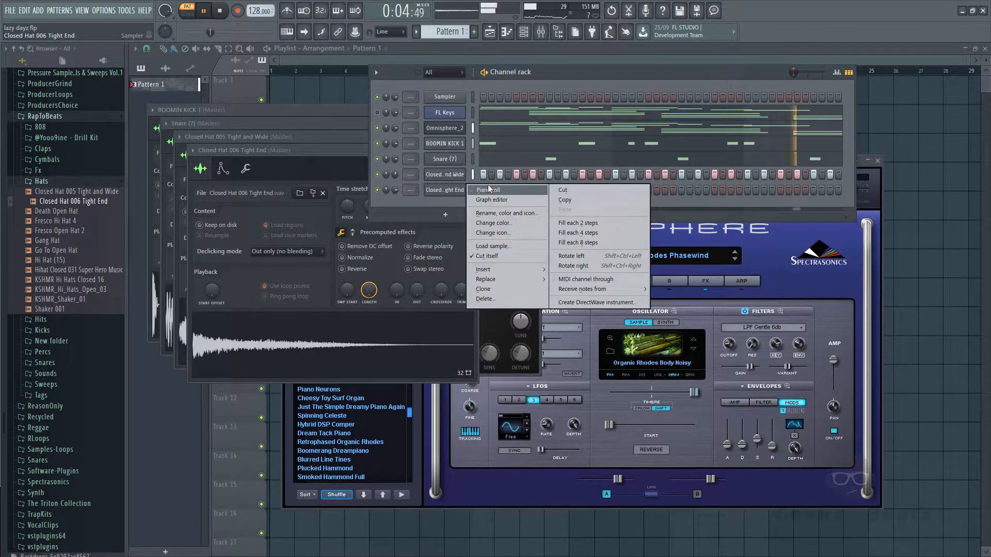
left_click(488, 191)
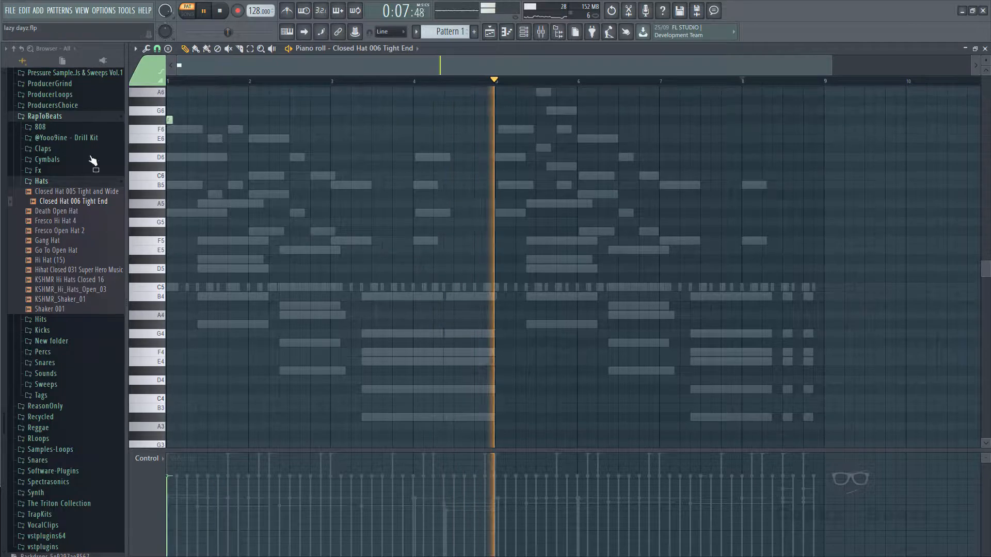
right_click(170, 121)
key("space")
key("space")
left_click(190, 287)
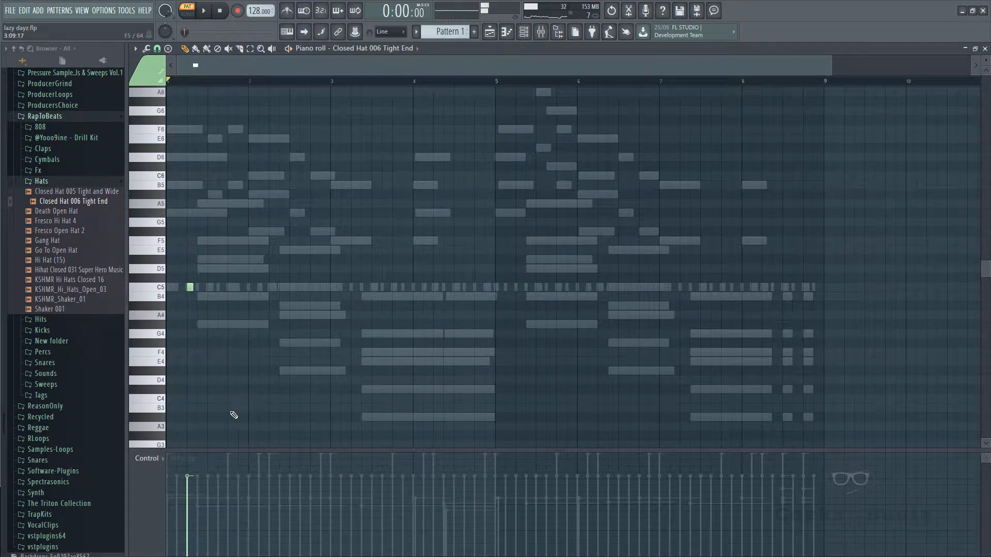
- Repeat the Closed Hat 006 Tight End C5 hit every two beats, finish with two G4 hits in bar 8, and play the pattern
key("space")
key("space")
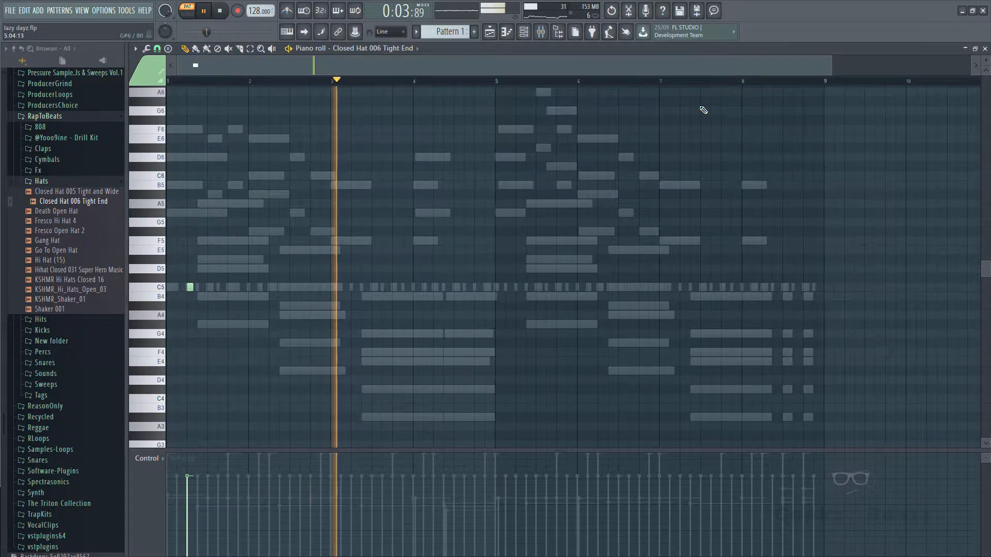
key("space")
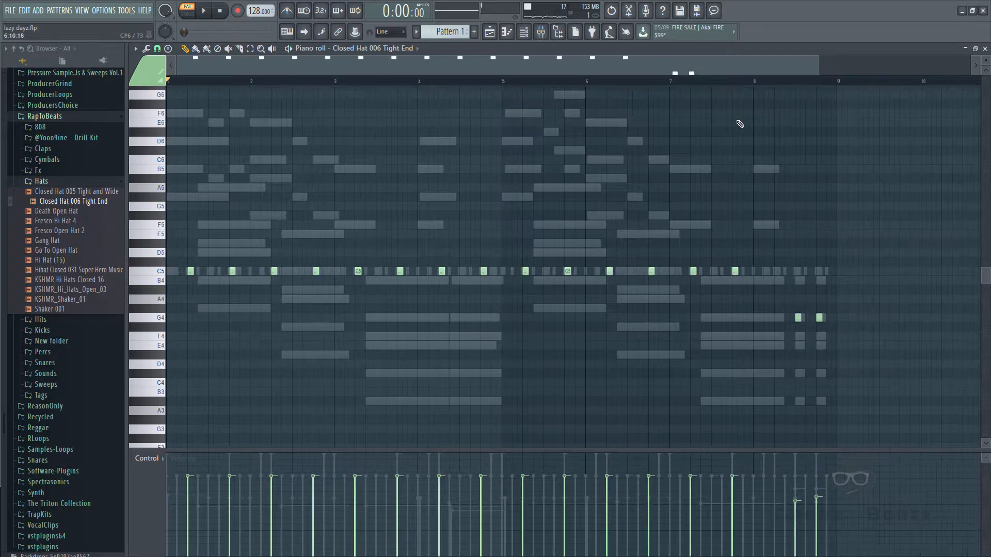
key("space")
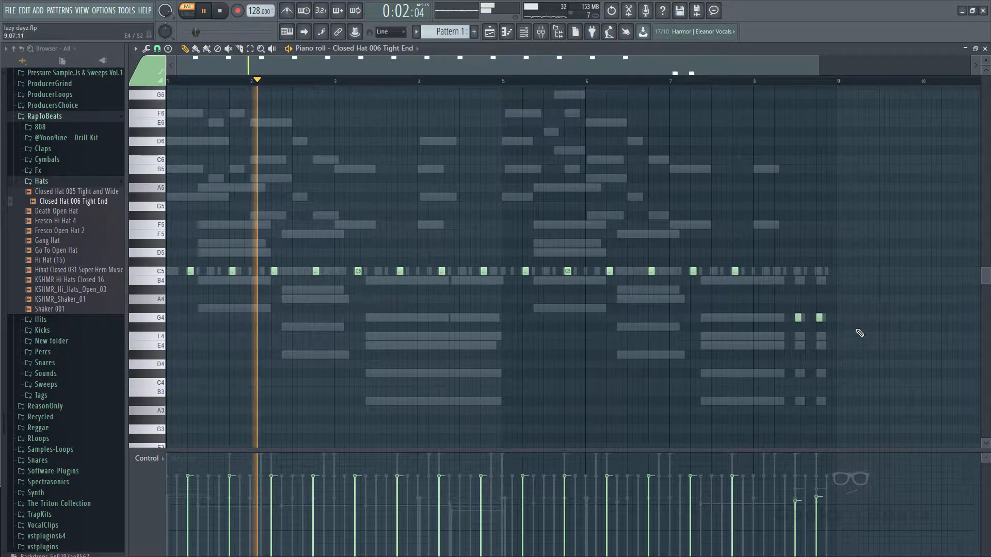
left_click_drag(819, 65, 745, 77)
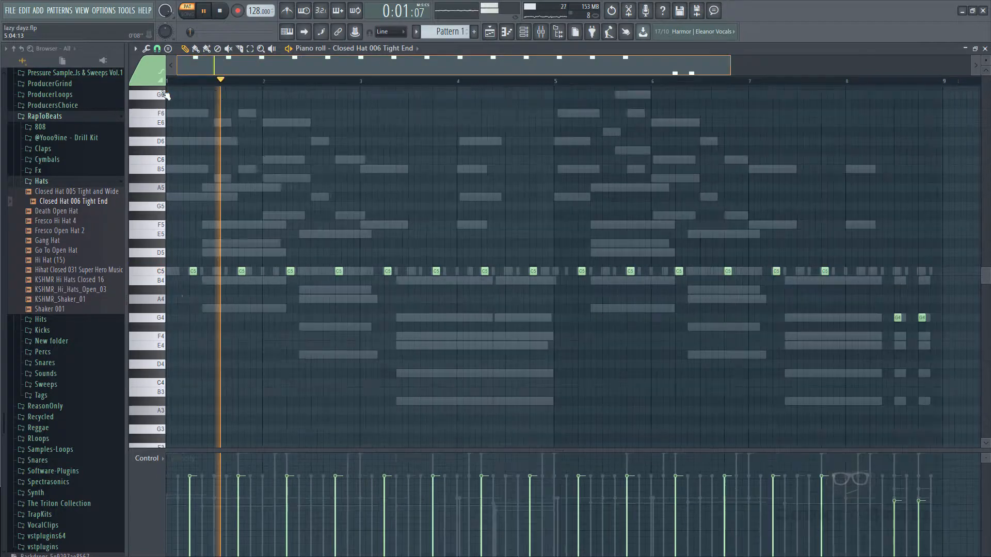
- Transpose all Closed Hat 005 Tight and Wide notes up to D5 during playback and close the piano roll
key("space")
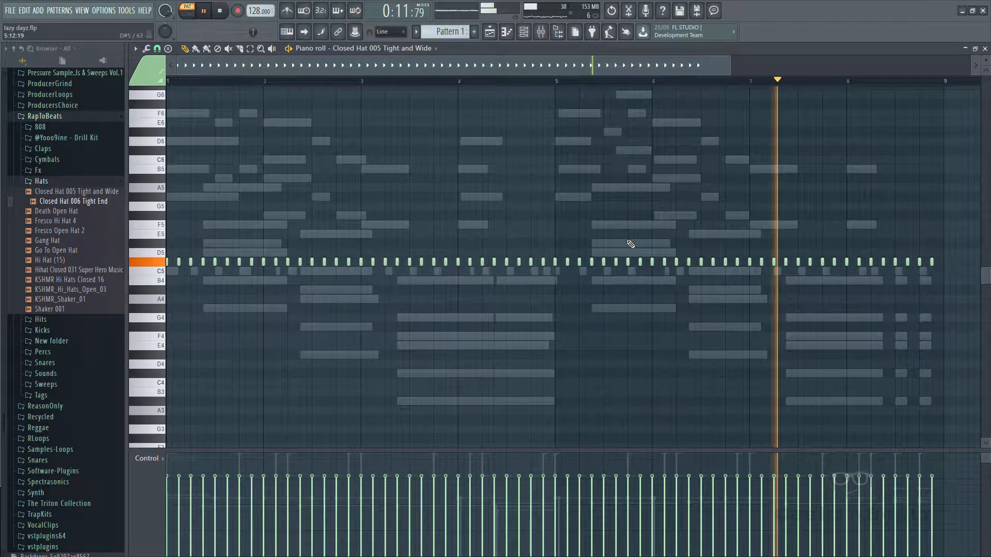
key("shift+Up")
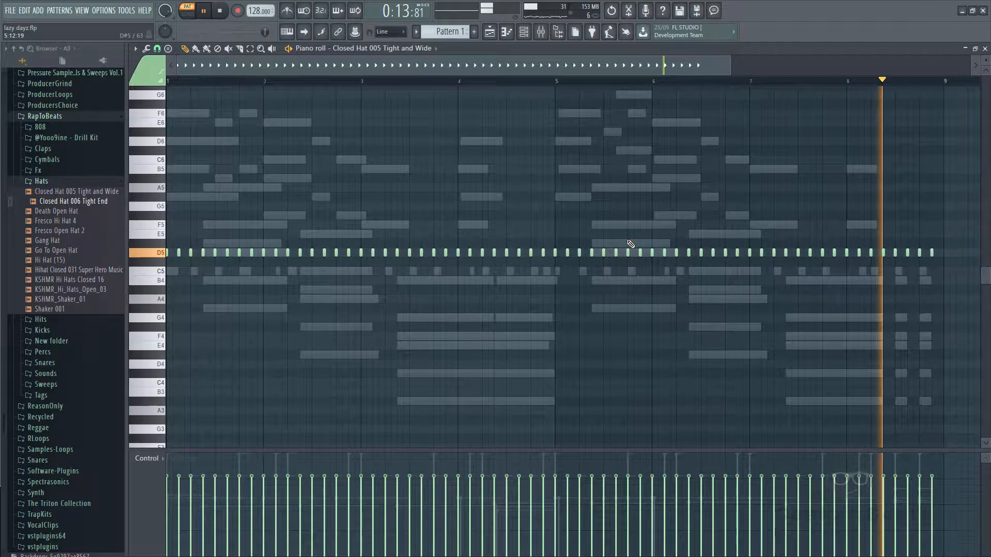
left_click(984, 48)
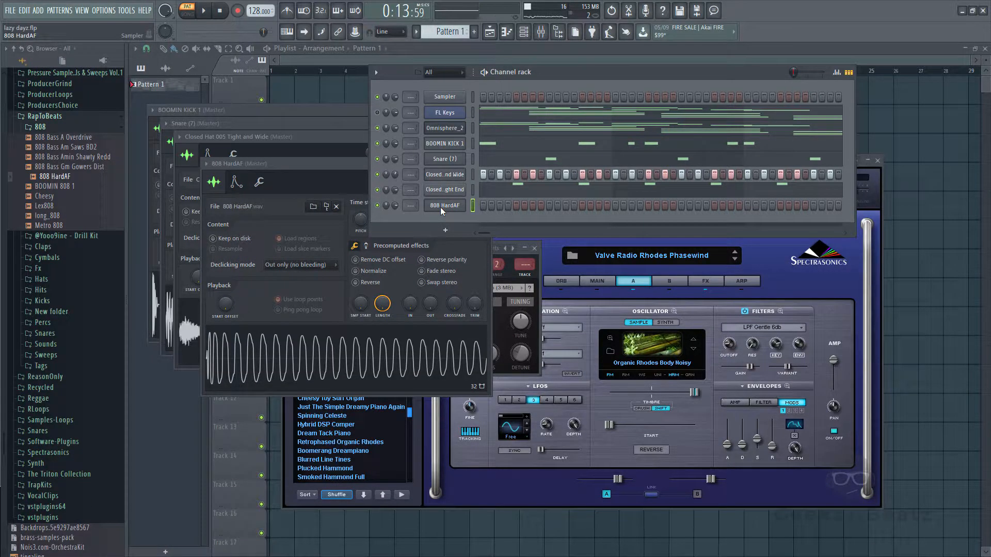
- Paste the copied notes into the 808 HardAF piano roll, on B6 in bars 1 and 5 and G#6 in bars 3, 7 and 8
right_click(440, 207)
left_click(491, 207)
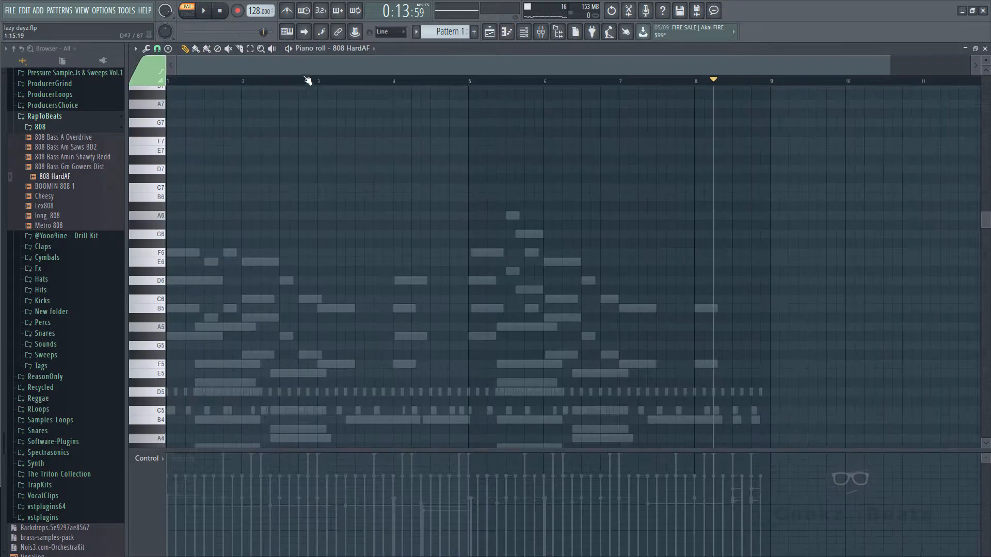
left_click_drag(711, 80, 27, 168)
key("ctrl+v")
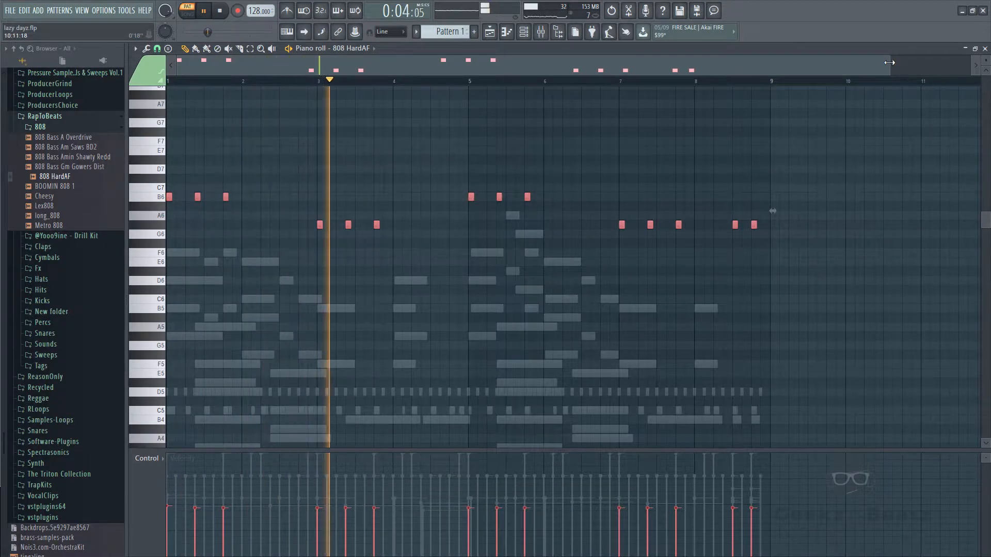
left_click_drag(889, 64, 809, 67)
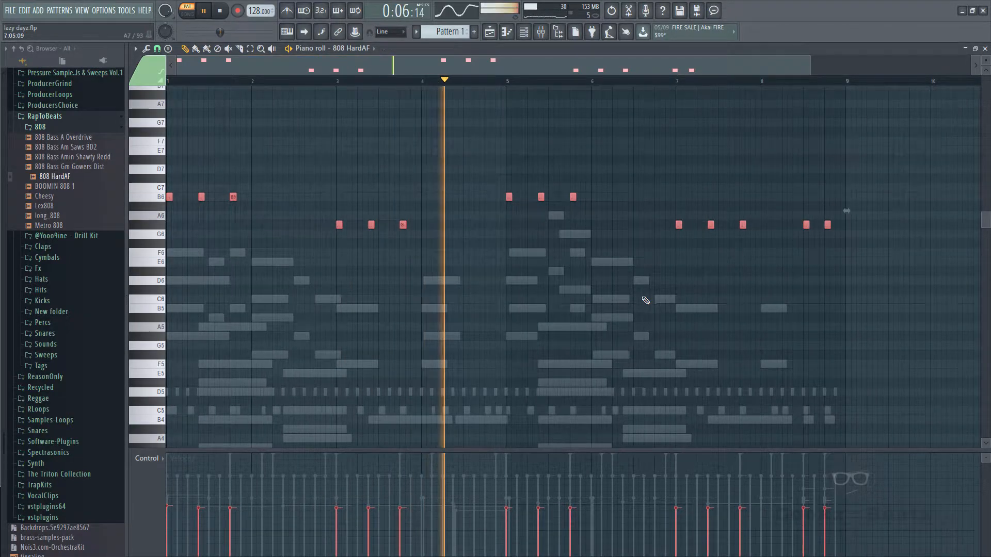
- Transpose all 808 HardAF notes down two octaves to B4 and G#4 and raise their velocities to full
scroll(752, 310, "down", 1)
scroll(751, 314, "down", 1)
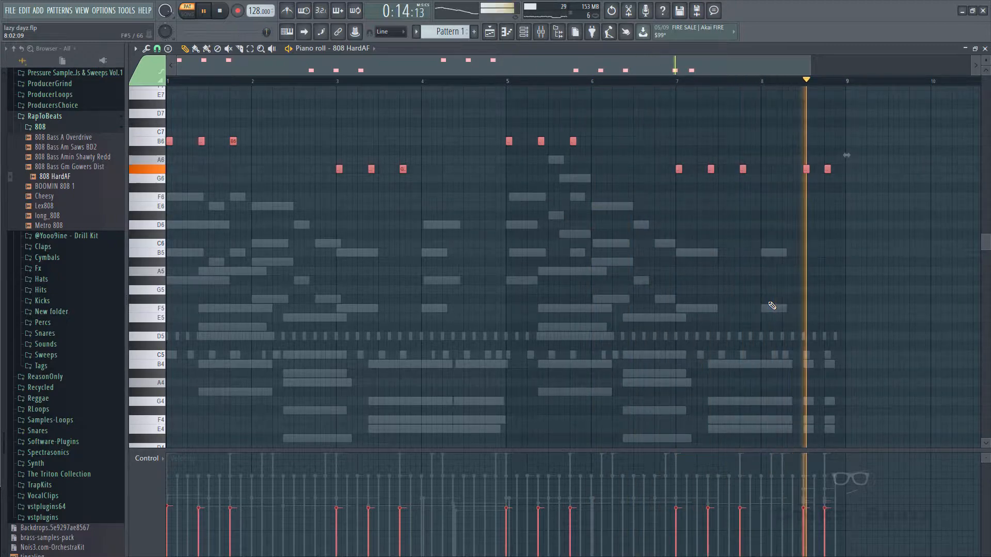
key("ctrl+Down")
key("ctrl+Down")
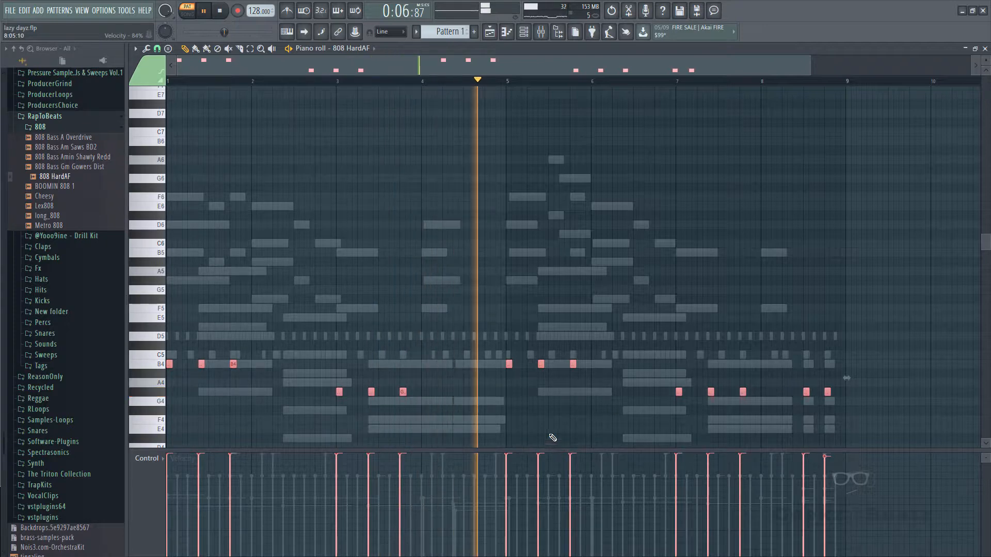
- Try the 808 HardAF notes one octave lower on B3 and G#3 during playback and move them back up an octave
scroll(552, 299, "down", 2)
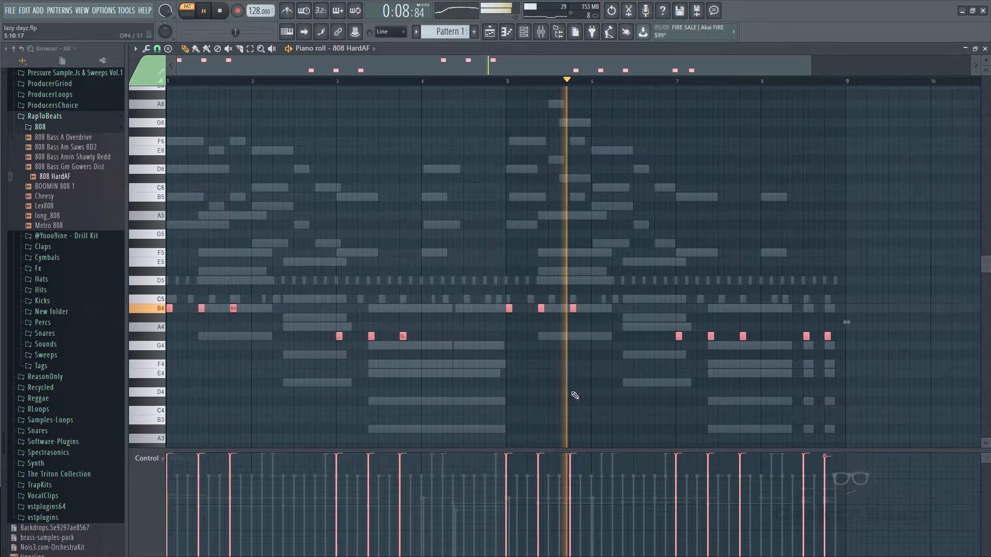
scroll(586, 377, "down", 1)
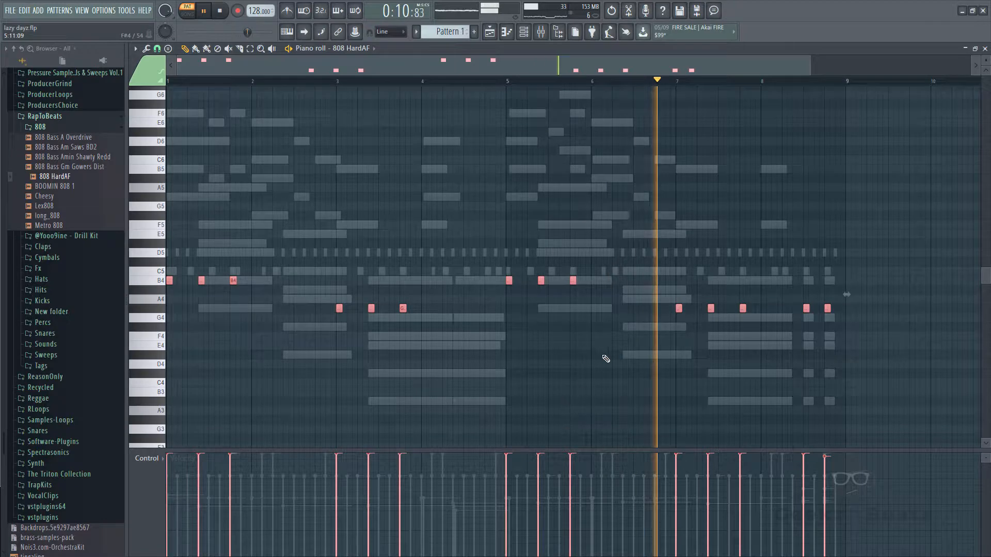
scroll(537, 303, "down", 1)
scroll(536, 303, "down", 2)
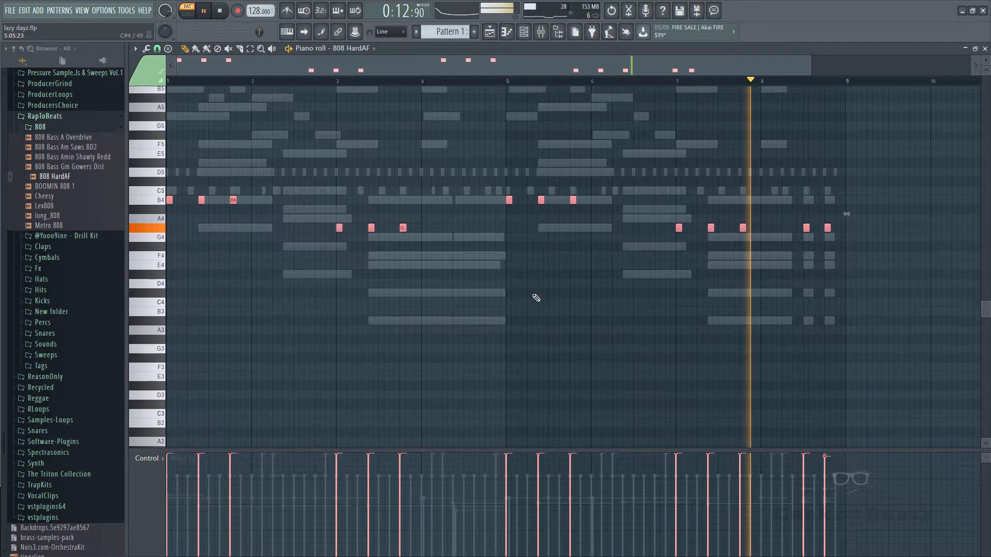
key("ctrl+Down")
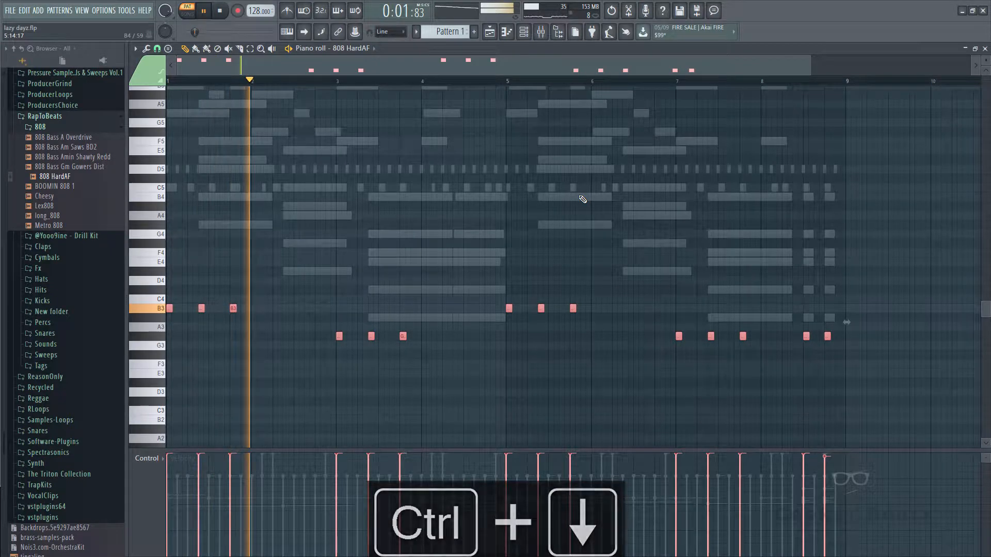
key("ctrl+Up")
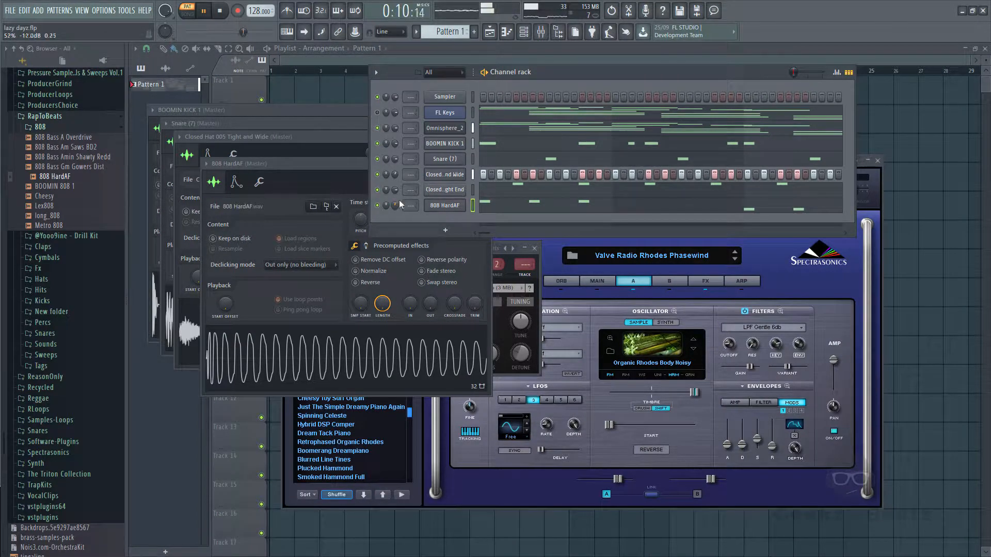
- Delete the last four Closed Hat 005 Tight and Wide notes at the end of bar 8
right_click(501, 178)
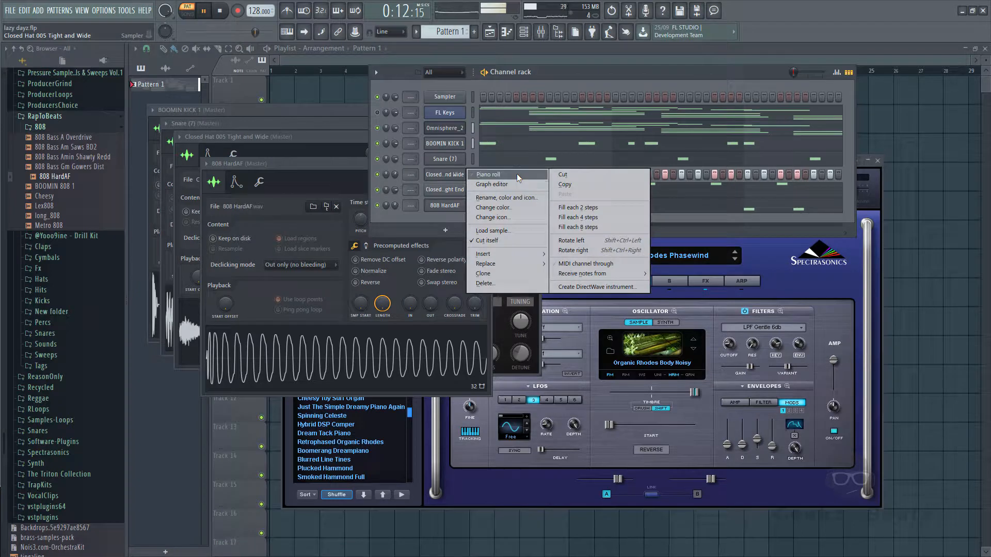
left_click(517, 173)
right_click(825, 169)
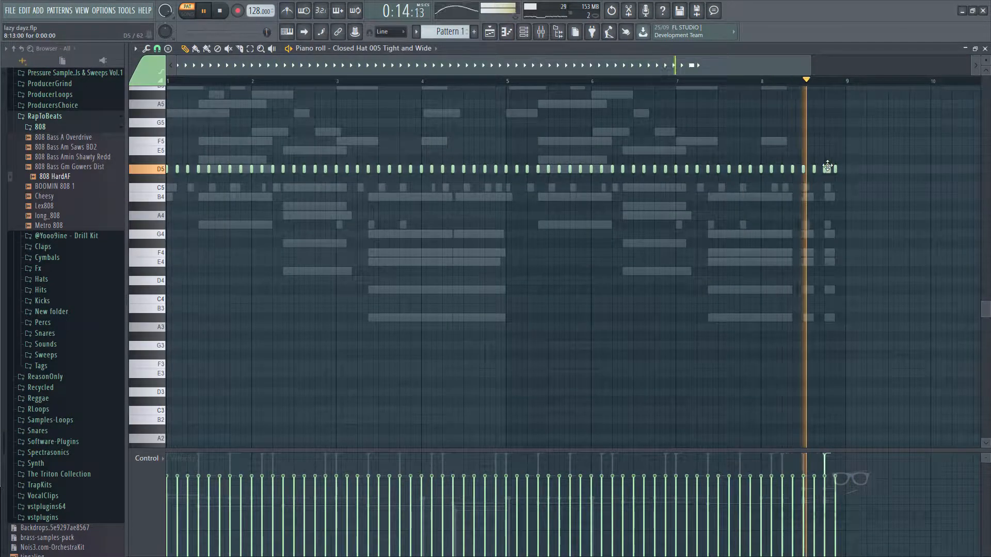
right_click(836, 169)
right_click(815, 169)
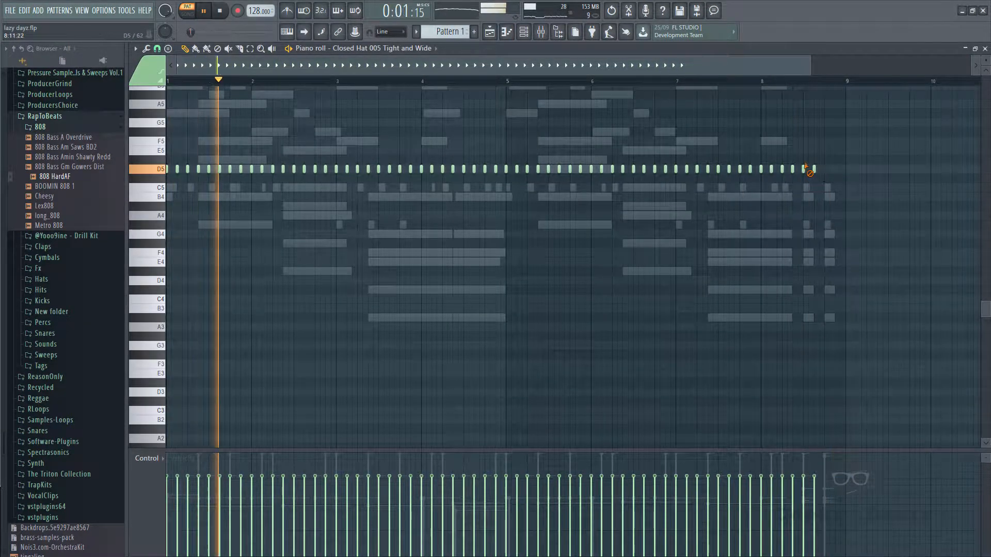
right_click(804, 169)
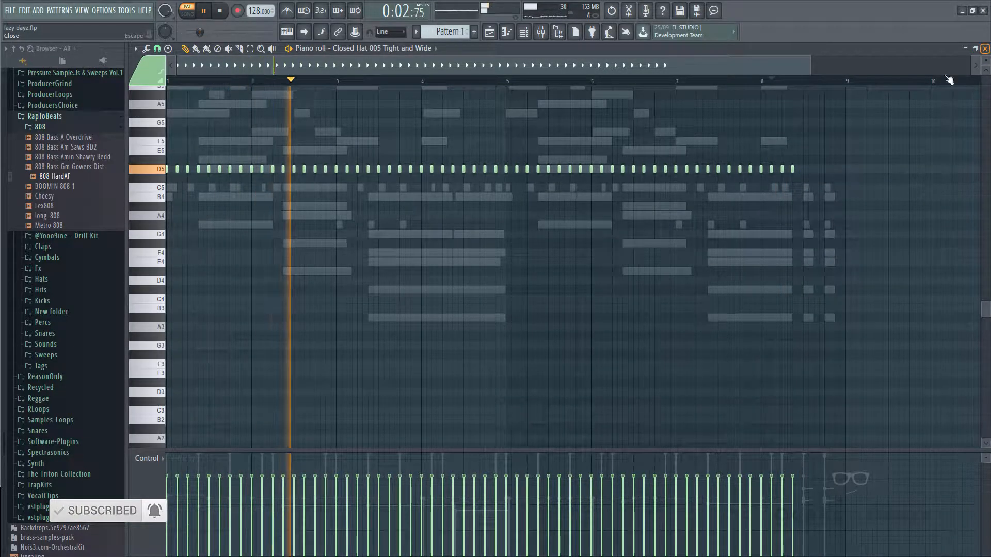
left_click(984, 51)
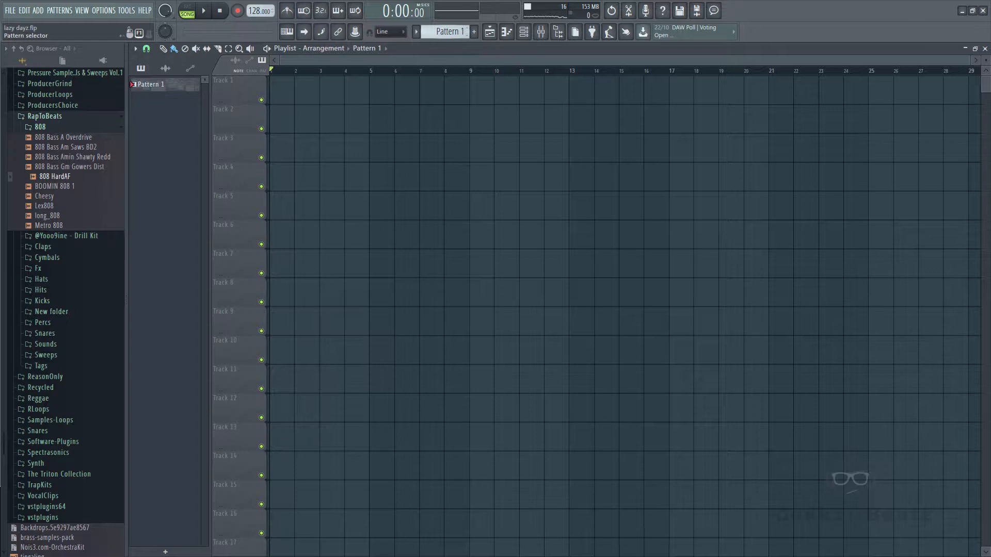
- Clone Pattern 1 and split the cloned pattern by channel
left_click(447, 32)
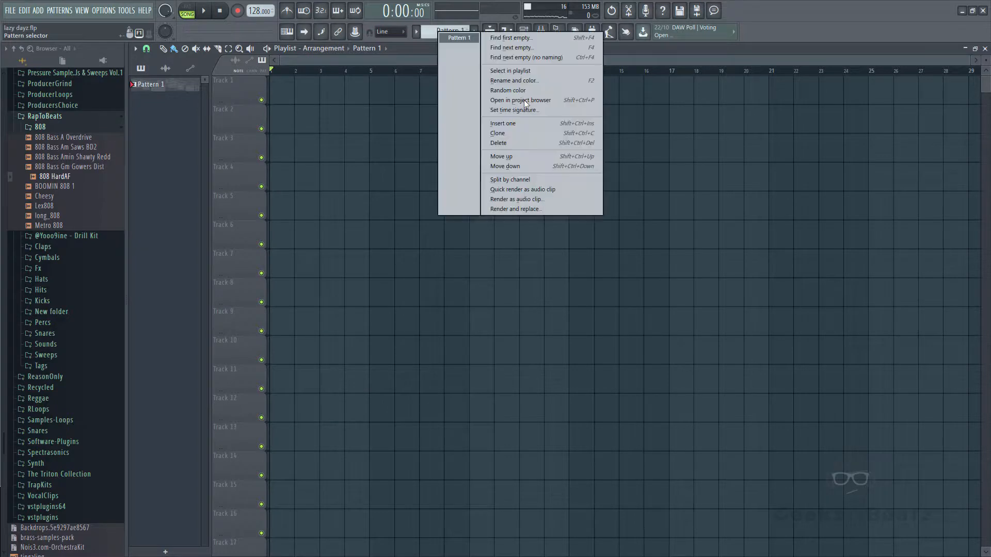
left_click(522, 133)
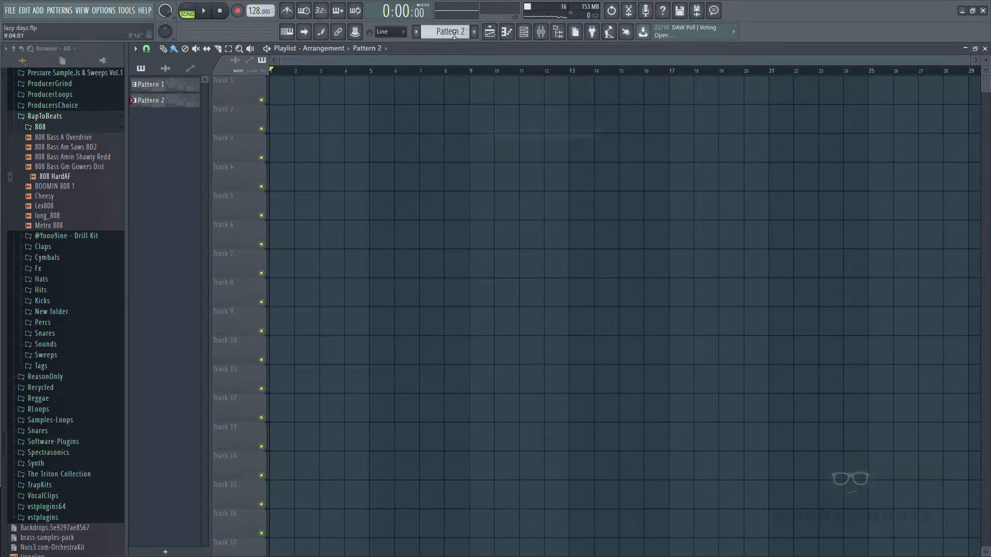
left_click(447, 32)
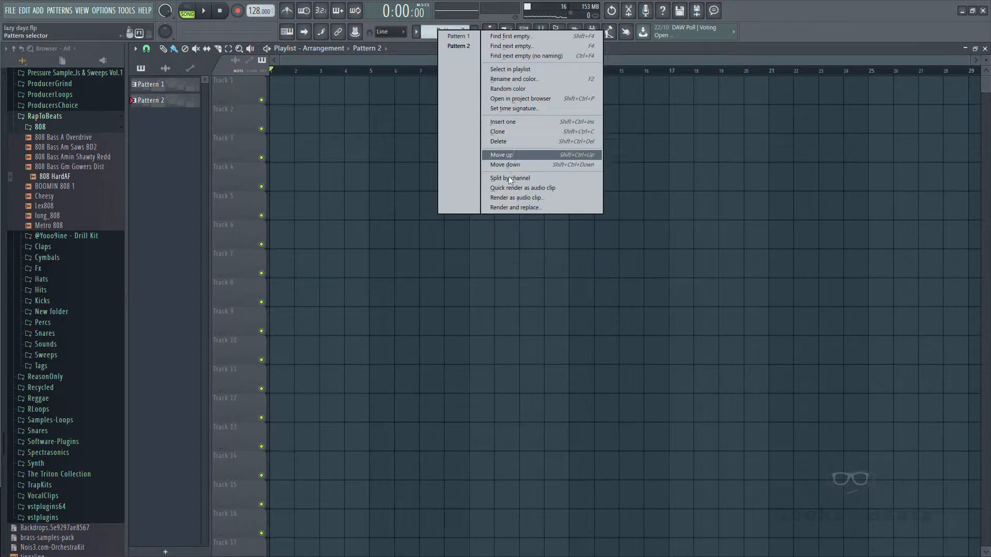
left_click(517, 179)
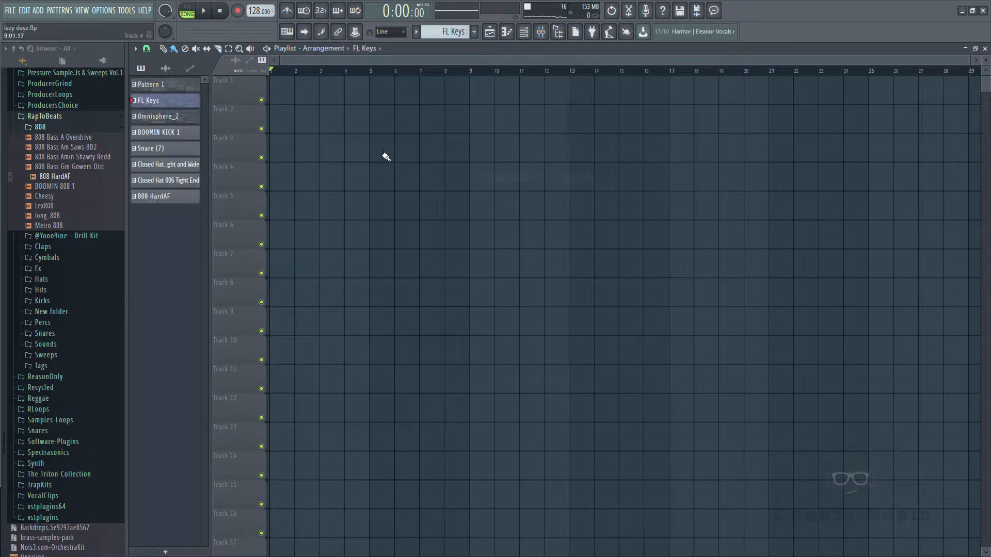
- Place the FL Keys, Omnisphere_2, BOOMIN KICK 1, Snare (7), both Closed Hat and 808 HardAF patterns at bar 1 on playlist tracks 2 to 8
left_click(287, 121)
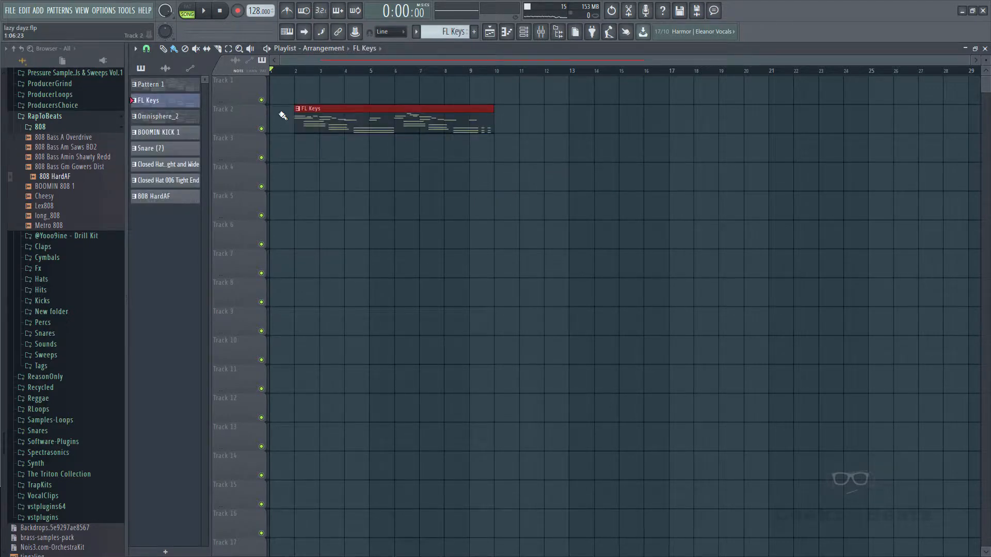
left_click(289, 152)
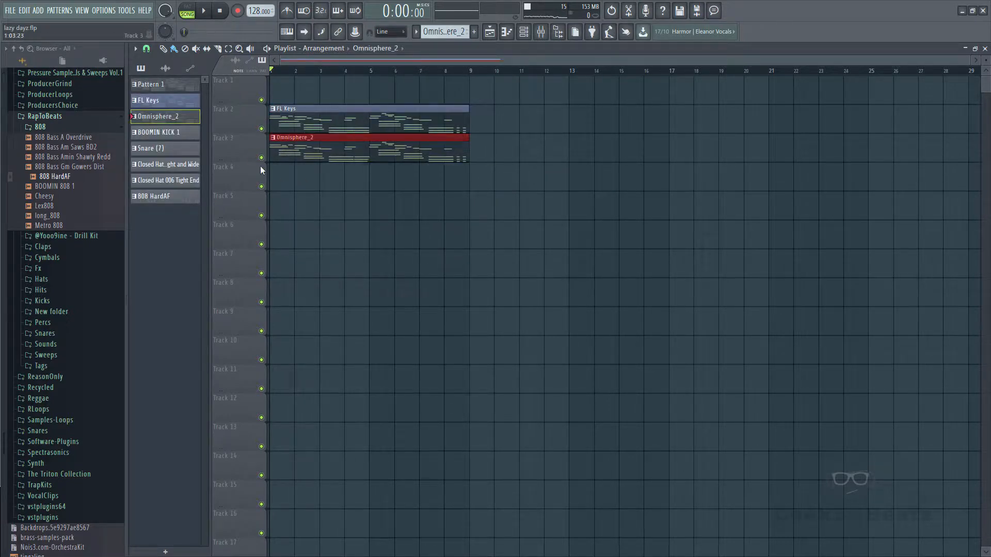
left_click(281, 187)
left_click(278, 212)
left_click(280, 238)
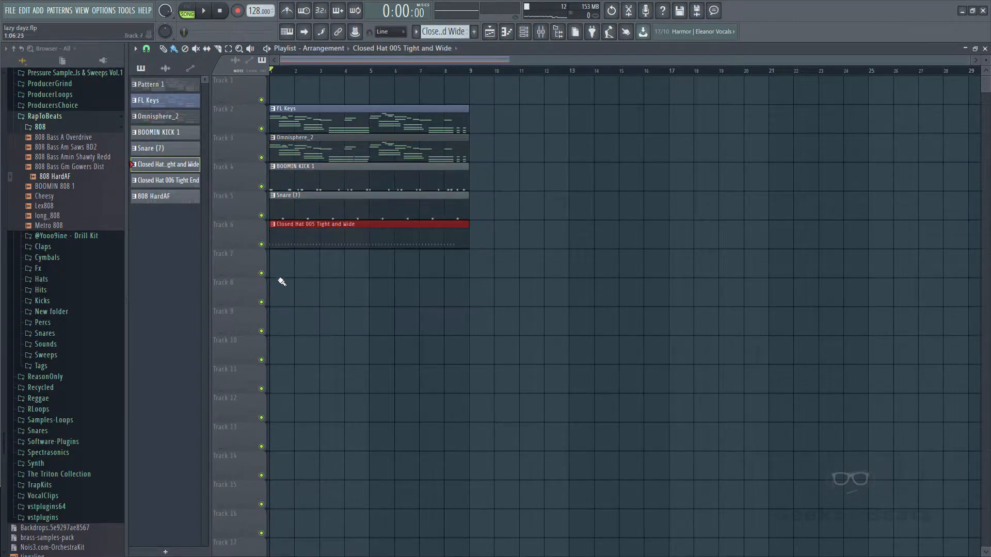
left_click(283, 275)
left_click(281, 304)
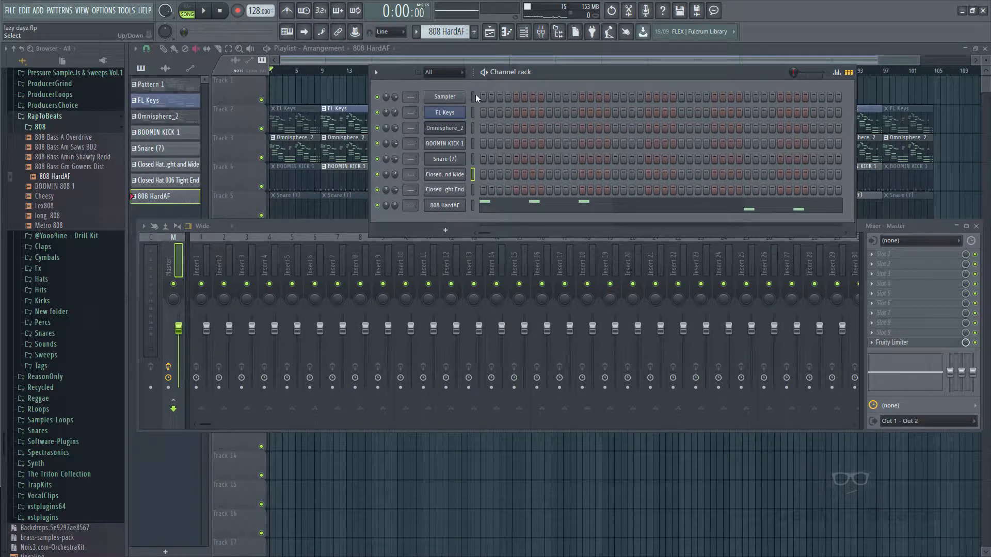
- Route all eight channels to their own mixer tracks 1 to 8 and start playing the arranged song
left_click(472, 96)
key("ctrl+a")
key("ctrl+l")
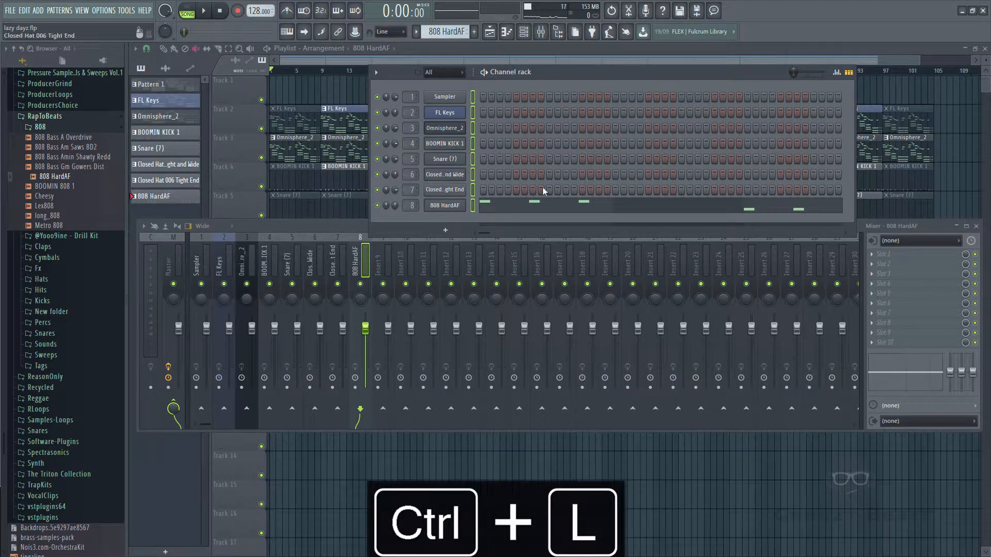
left_click(239, 70)
key("space")
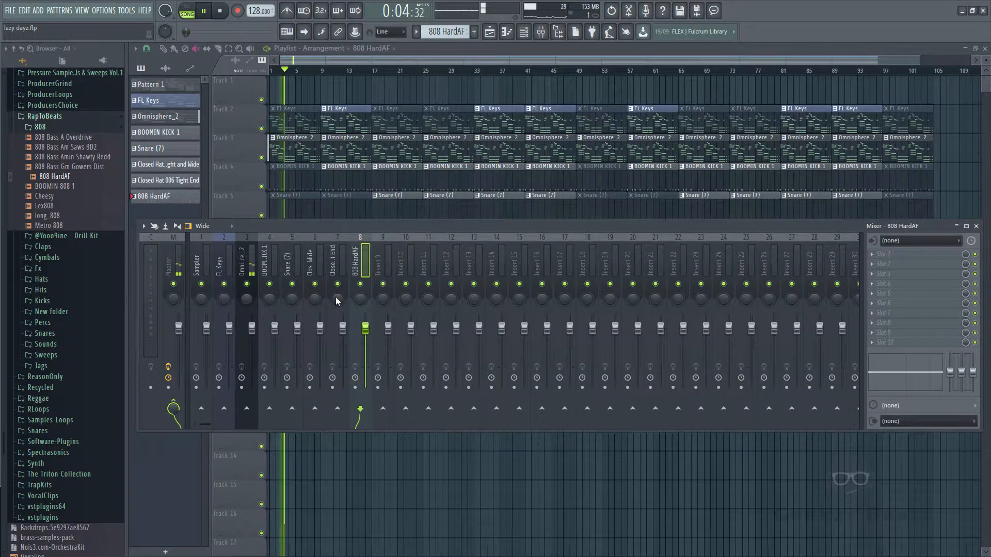
- Lower the volume of the 808 HardAF mixer track and stop the song
left_click_drag(370, 227, 390, 224)
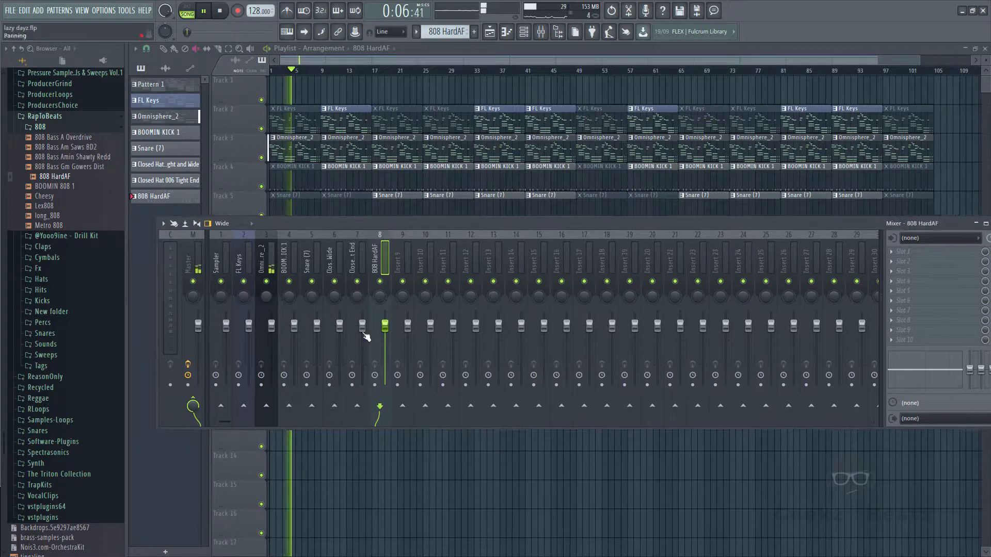
left_click_drag(387, 325, 386, 343)
key("space")
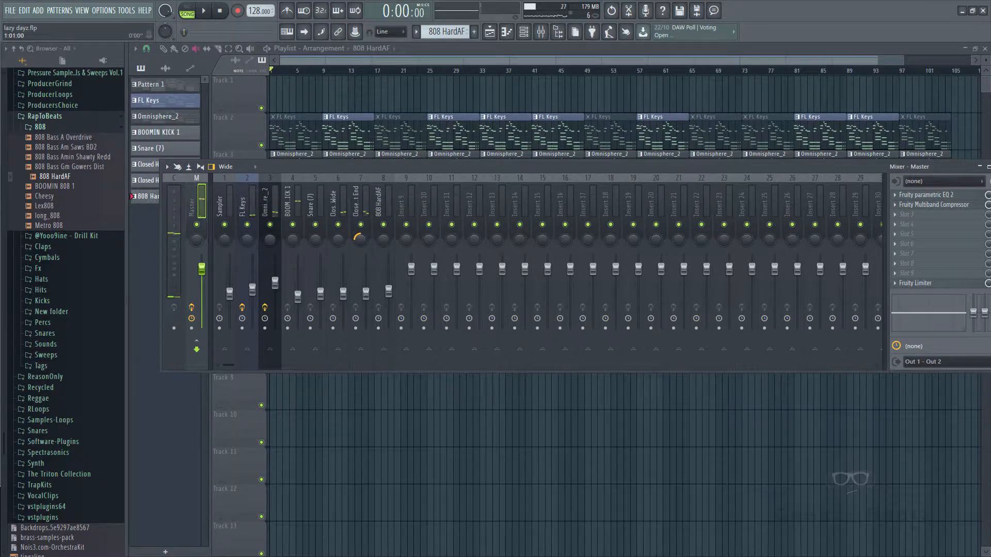
- Listen to the song from about bar 39, check the Closed Hat 005 Tight and Wide mixer track, and stop playback
left_click_drag(186, 33, 215, 49)
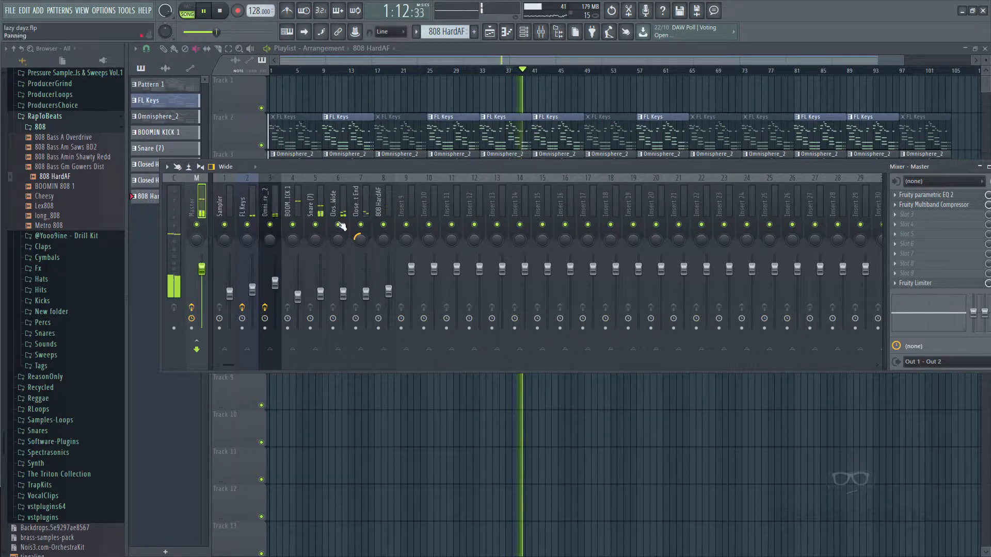
left_click(345, 202)
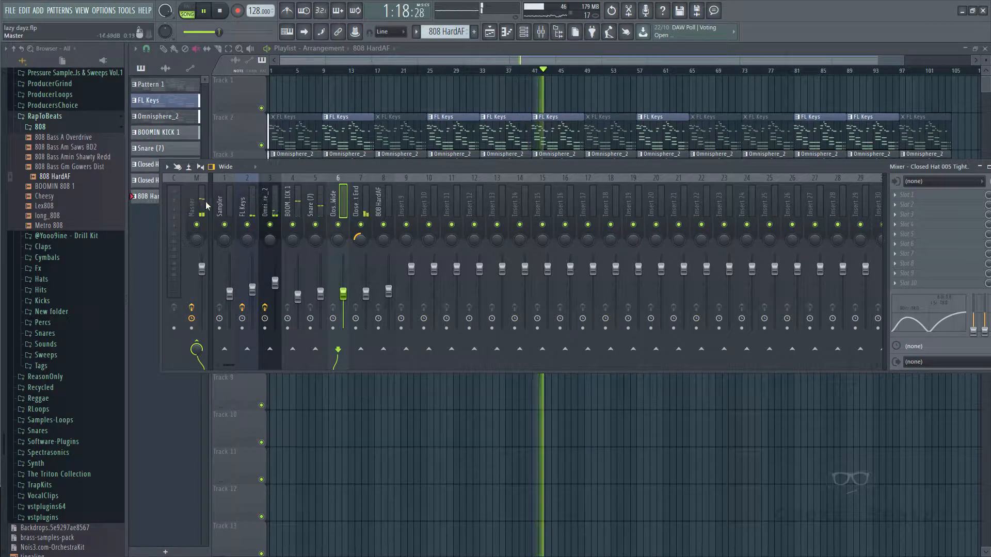
key("F9")
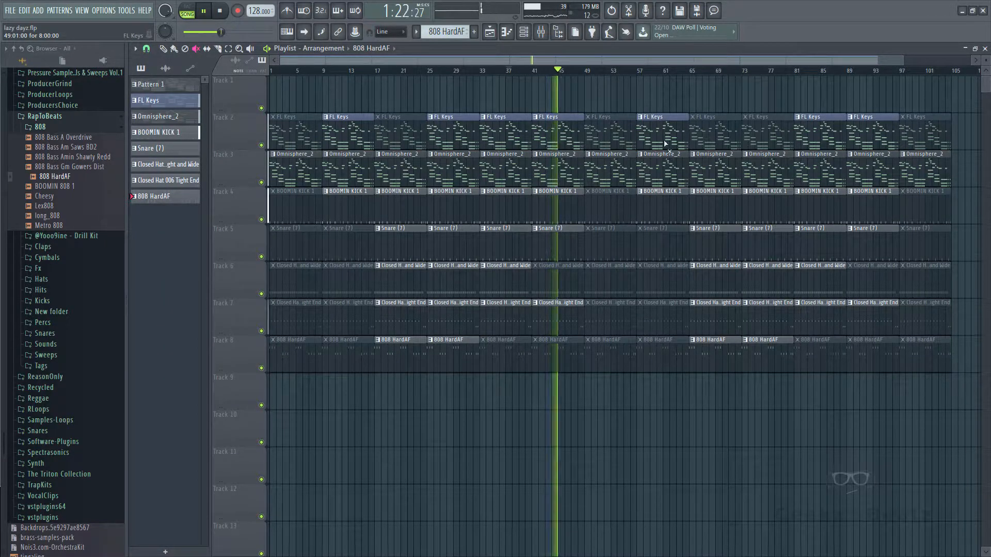
key("space")
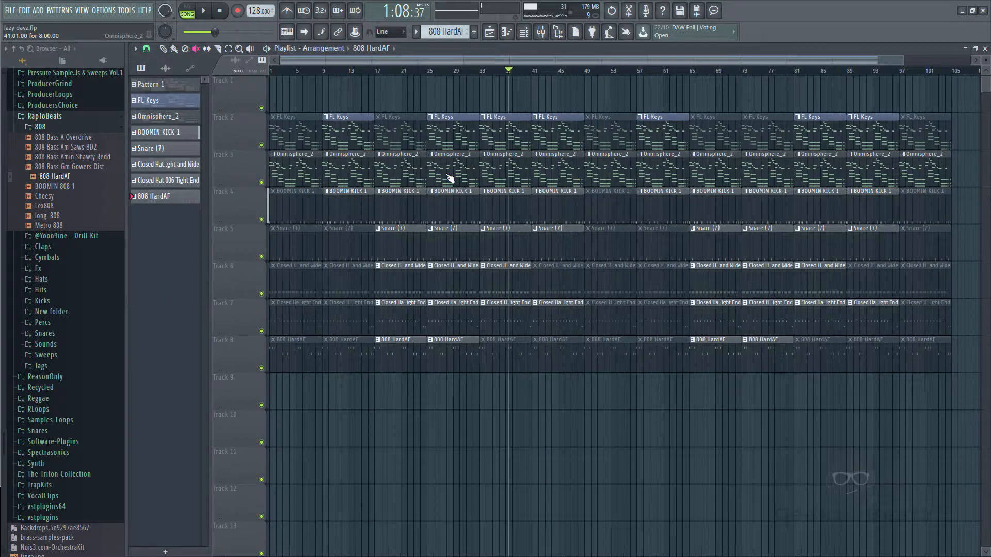
- Randomize the velocity and panning of all Closed Hat 005 Tight and Wide notes with bipolar levels while the song plays
key("F6")
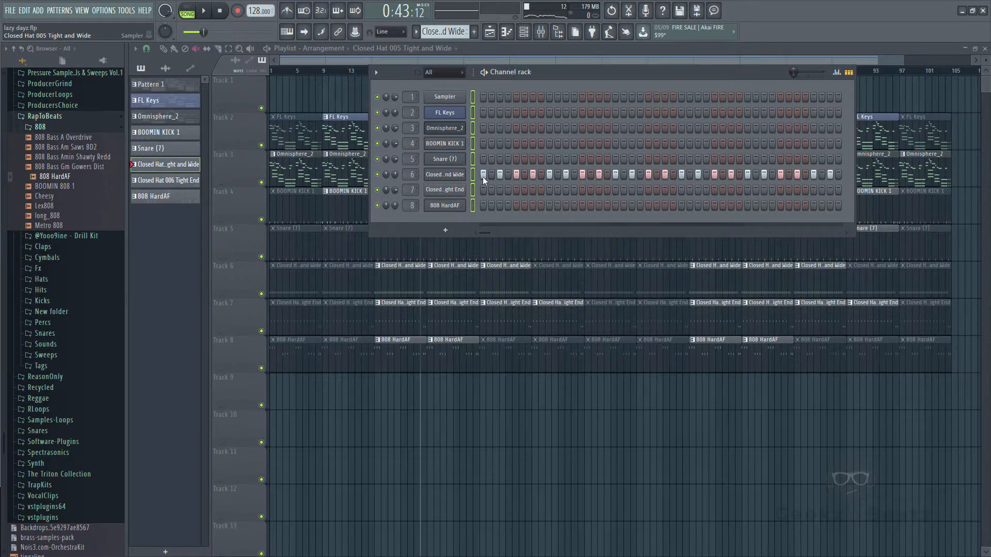
right_click(482, 176)
left_click(482, 177)
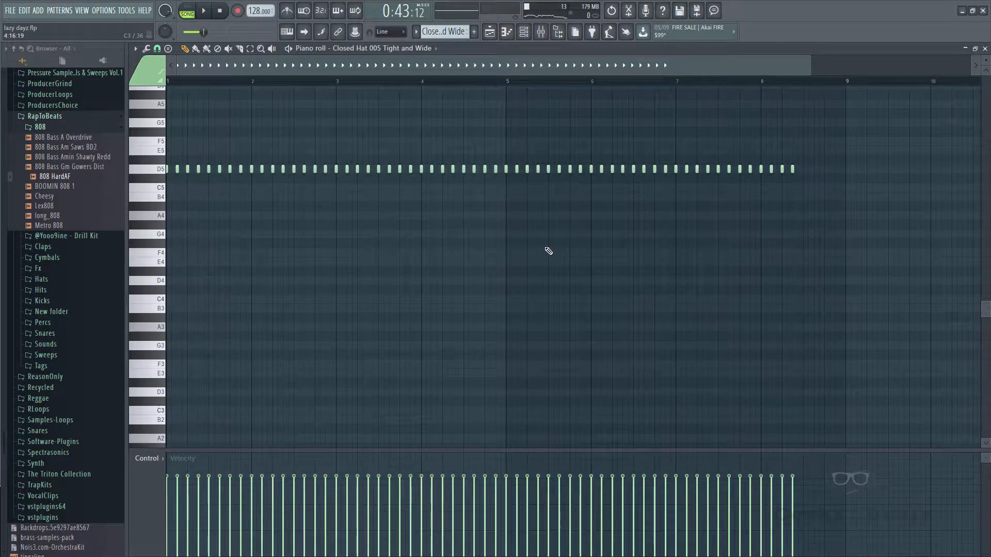
key("alt+r")
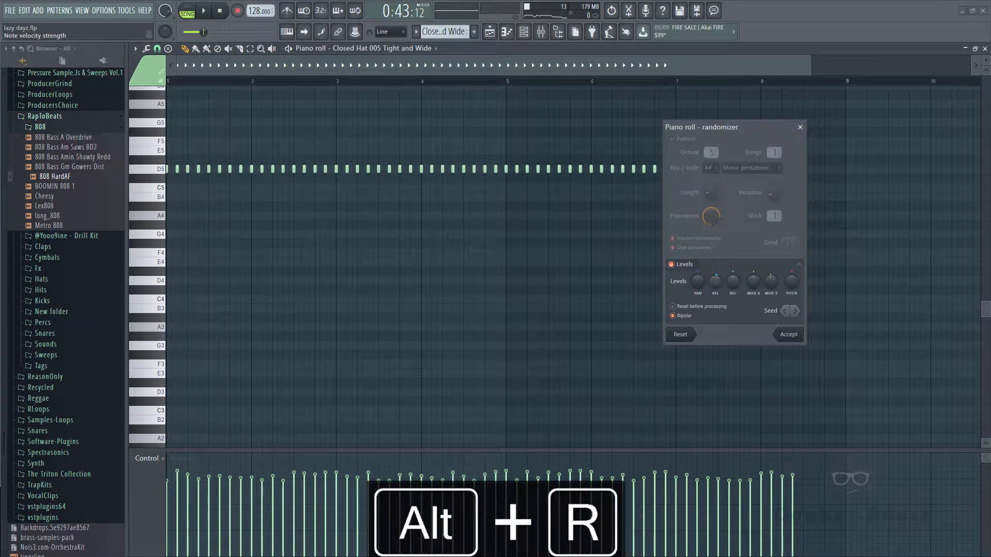
key("space")
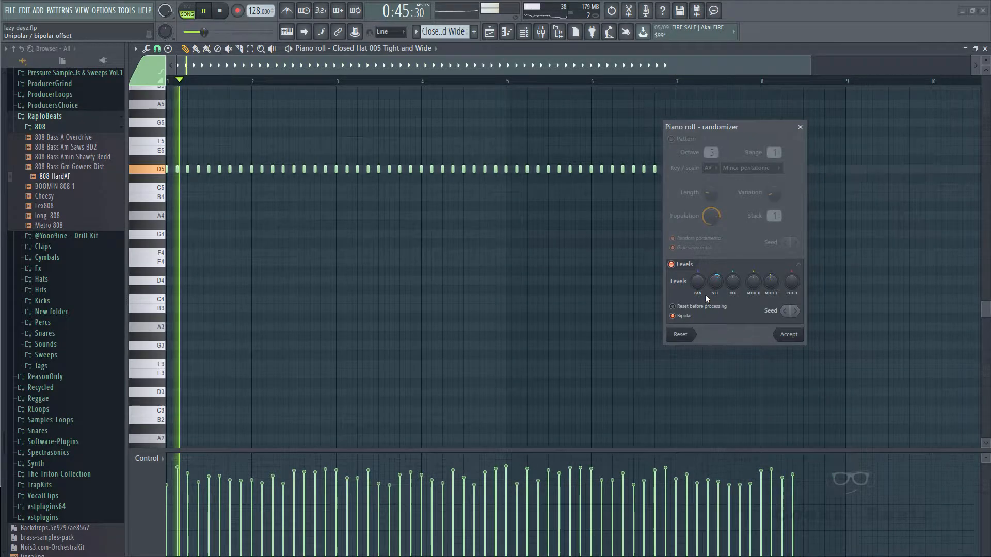
left_click_drag(698, 283, 698, 260)
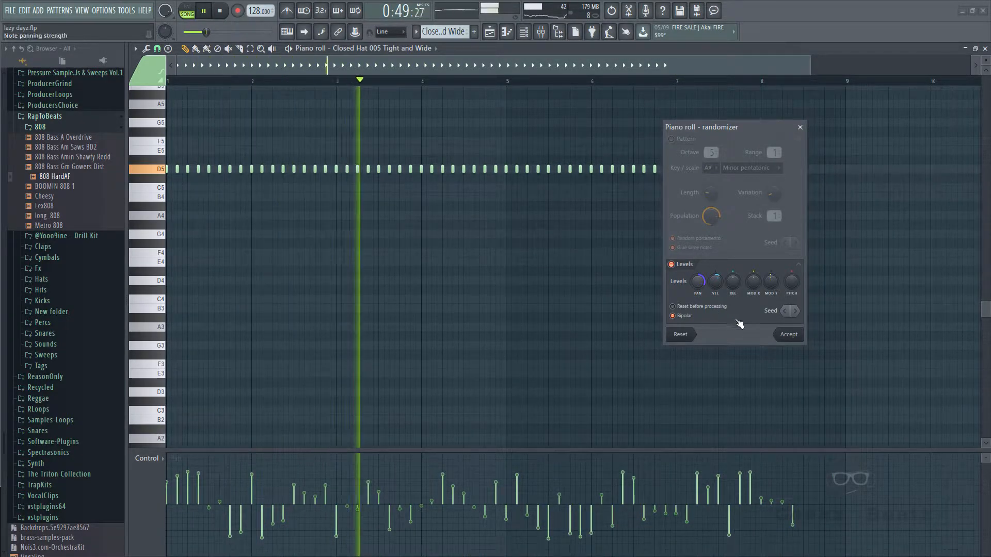
left_click(788, 334)
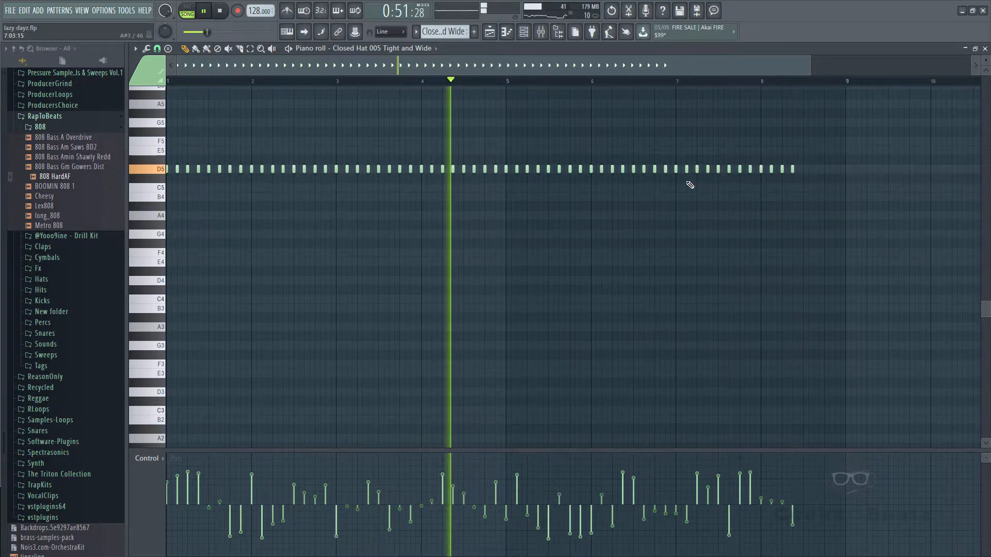
left_click(986, 49)
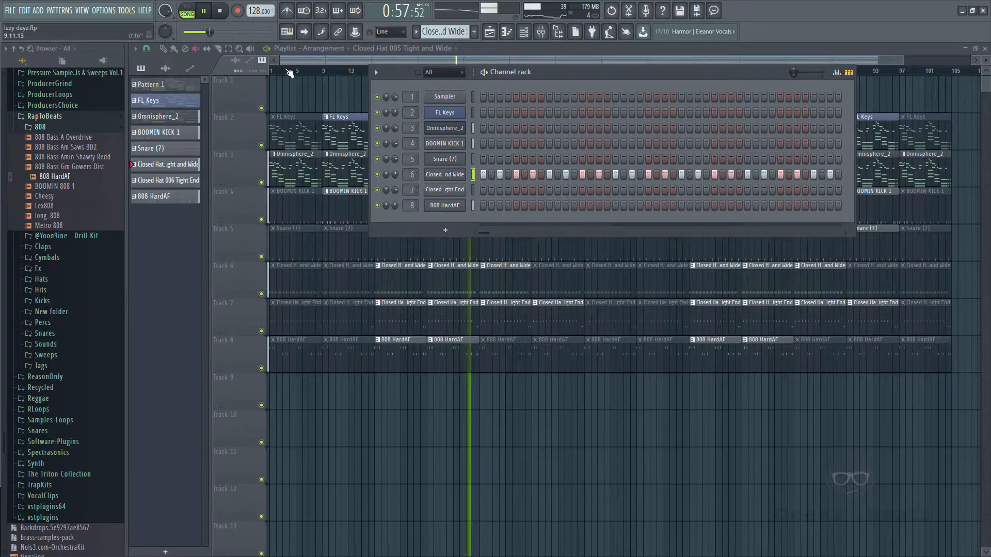
- Check the Closed Hat 005 Tight and Wide and Master levels in the mixer during playback
left_click(541, 32)
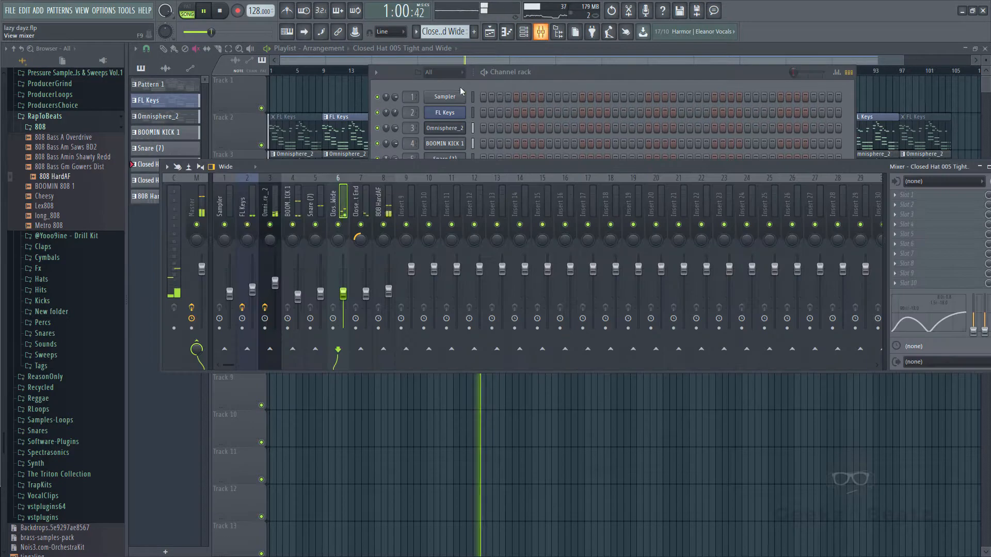
left_click(201, 209)
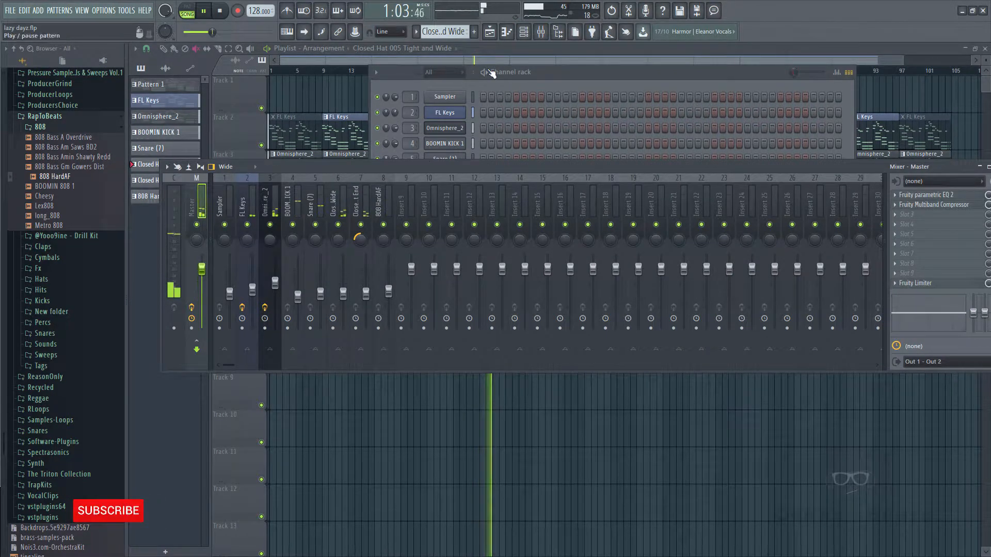
left_click(477, 73)
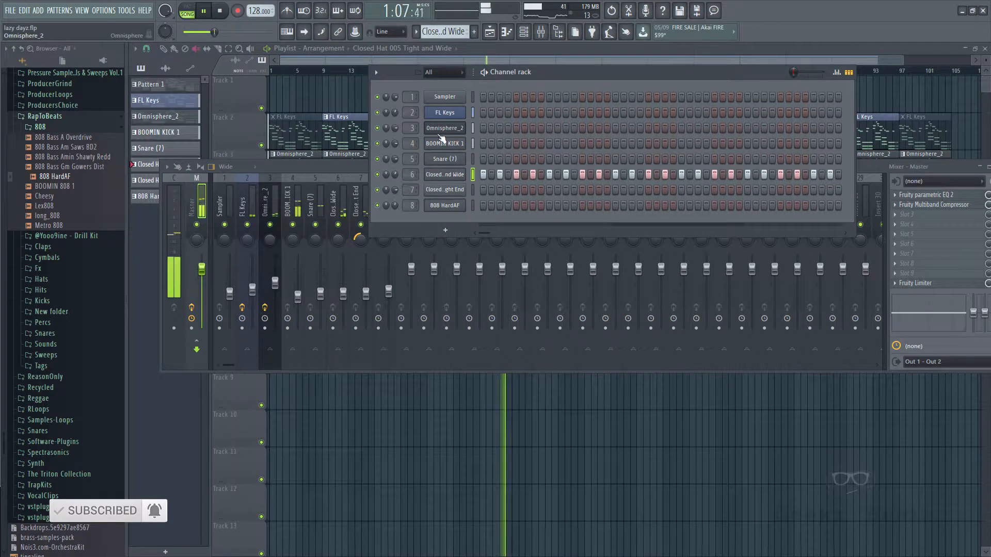
- Enable the volume envelope on the 808 HardAF channel with full hold and no decay or sustain
left_click(448, 206)
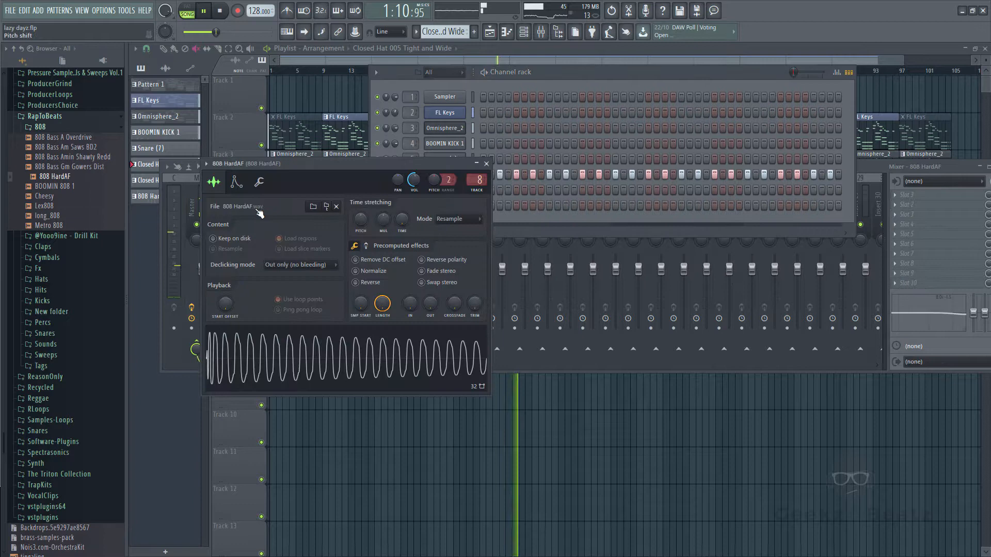
left_click(236, 182)
left_click(212, 220)
left_click_drag(234, 283, 286, 292)
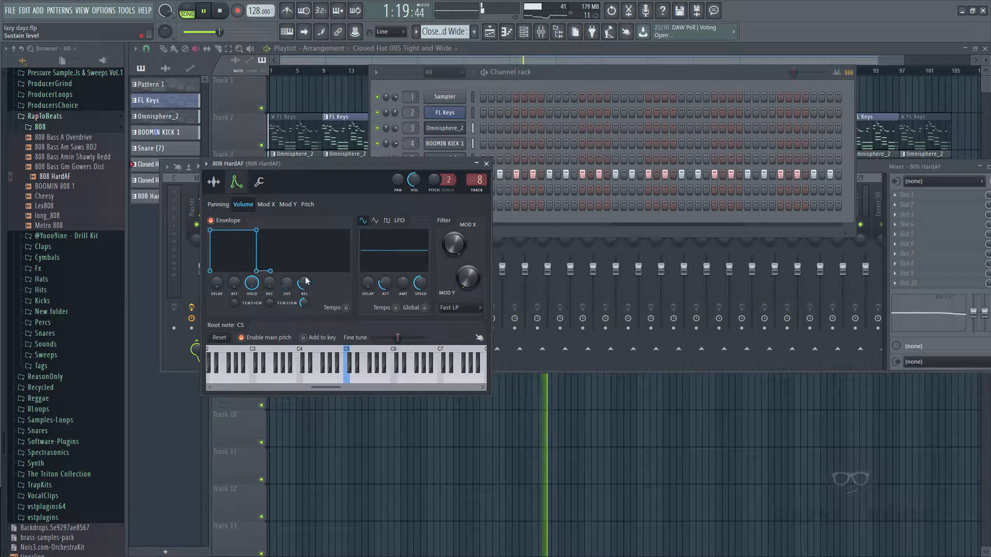
left_click(732, 50)
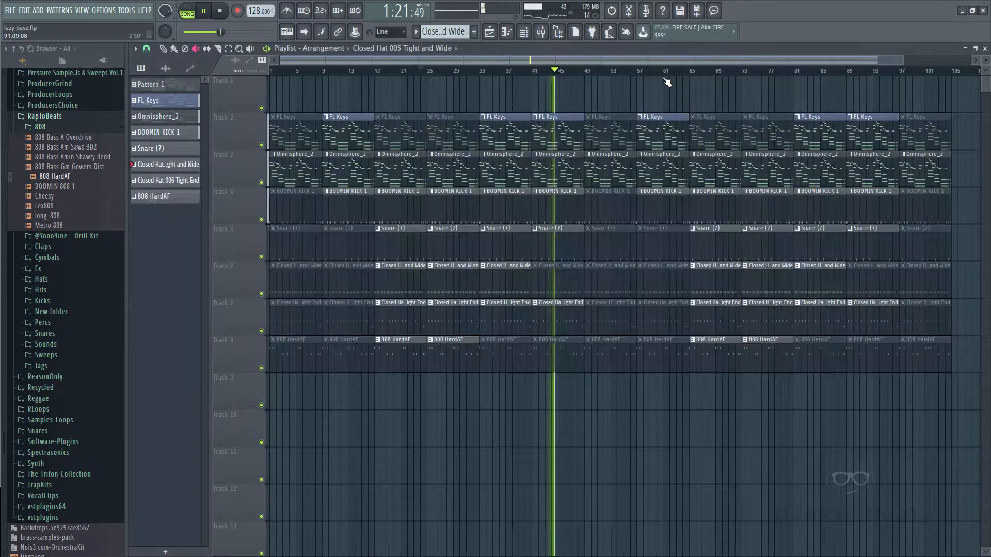
- Audition the arrangement from about bar 14, bar 17 and bar 33, ending back at bar 17
left_click_drag(476, 73, 354, 73)
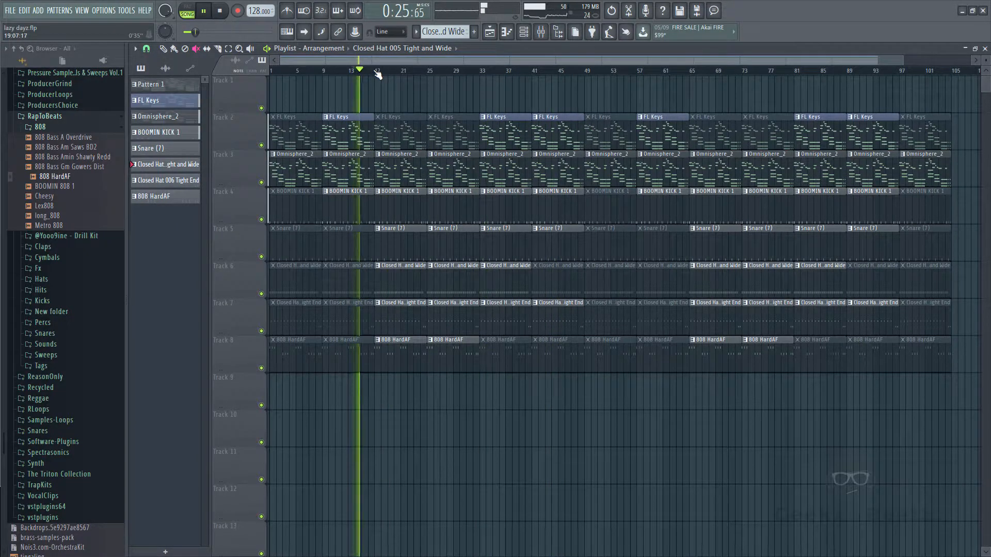
left_click(381, 73)
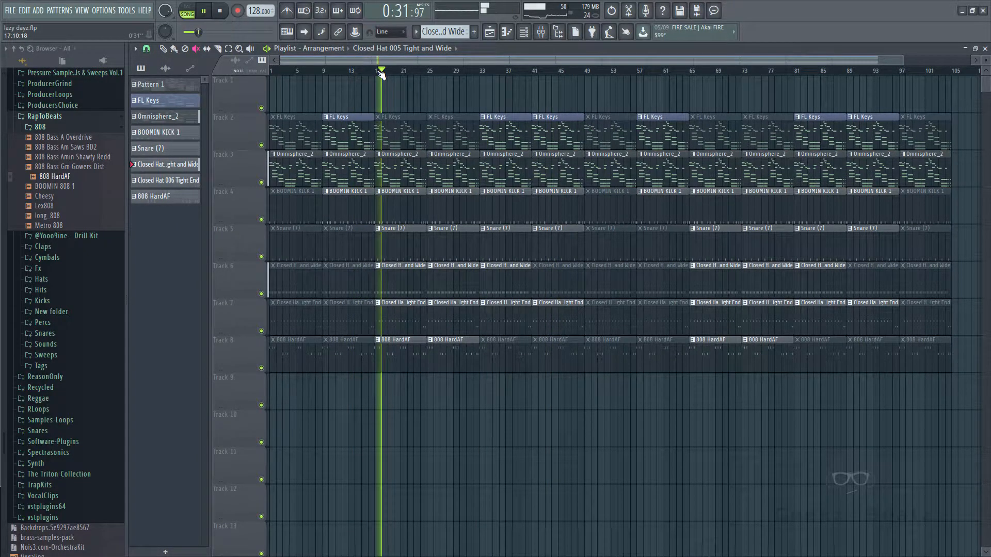
left_click(481, 72)
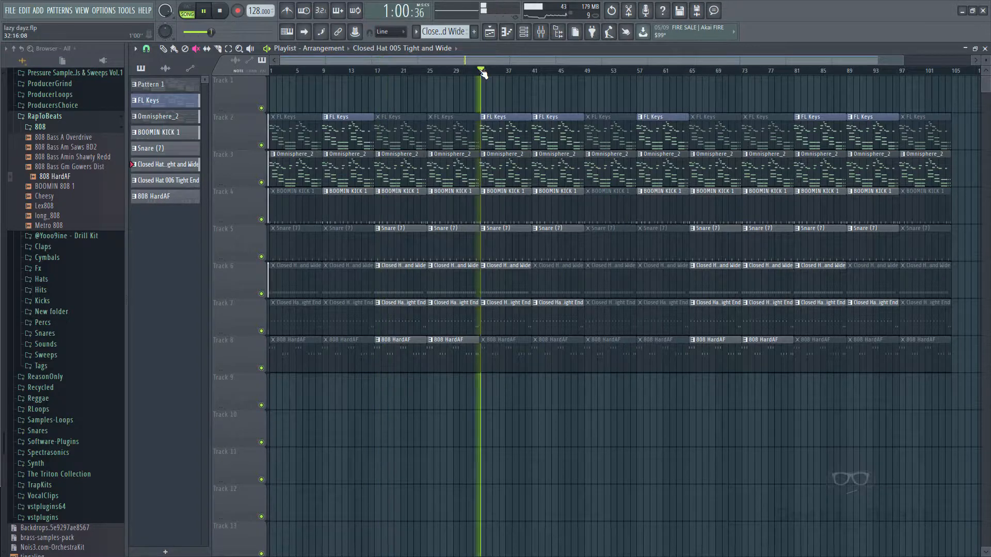
left_click(376, 73)
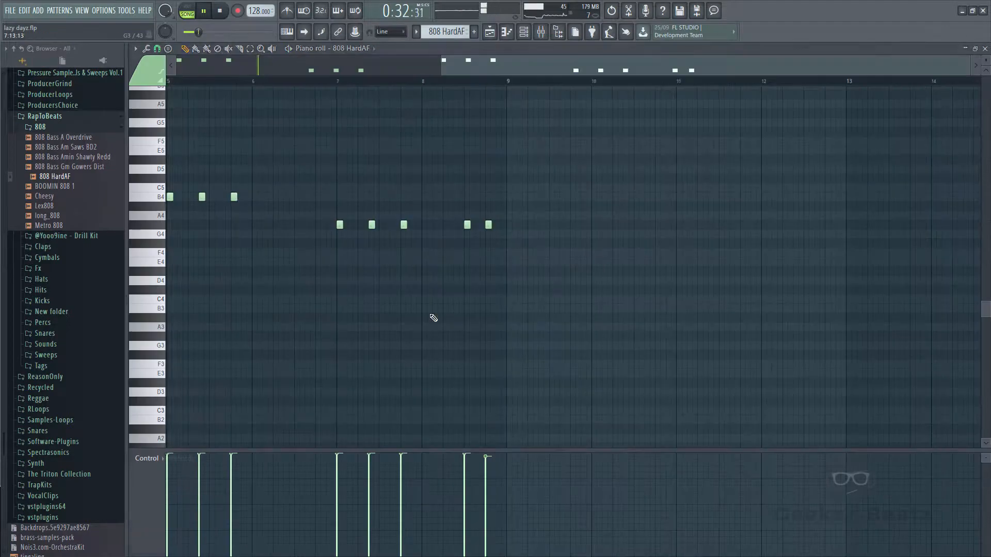
- Apply legato to the 808 HardAF notes and extend the last one to bar 9 using a temporary G#4 note there
double_click(403, 349)
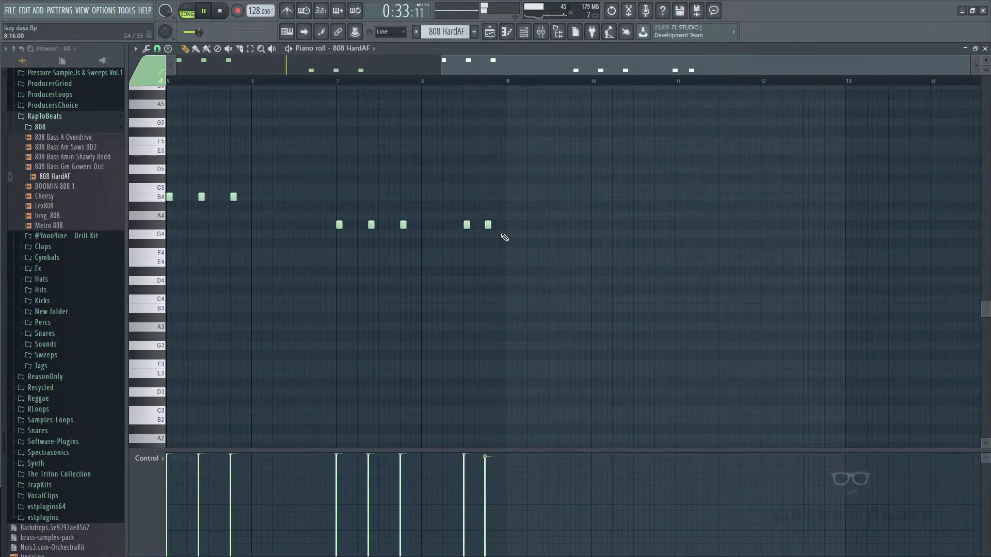
key("ctrl+l")
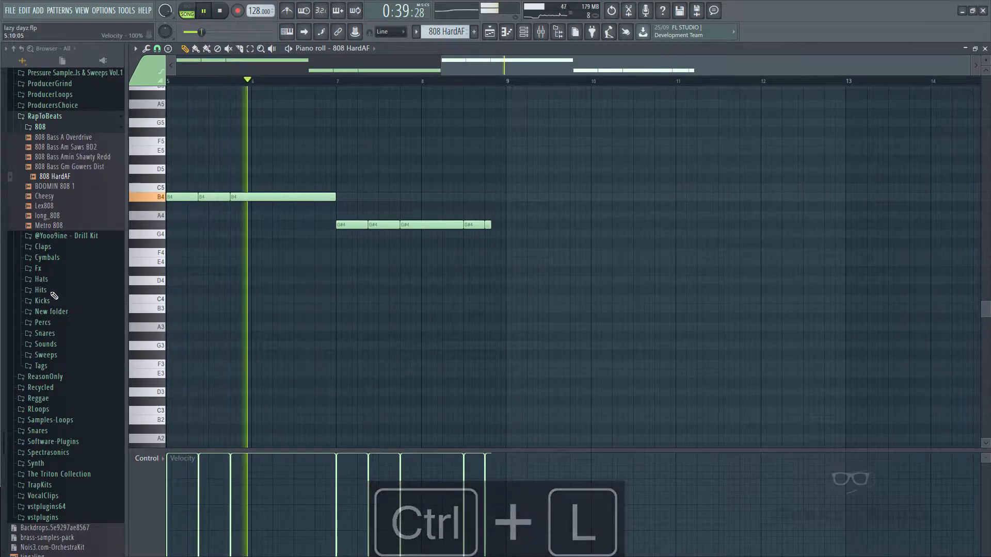
left_click(622, 225)
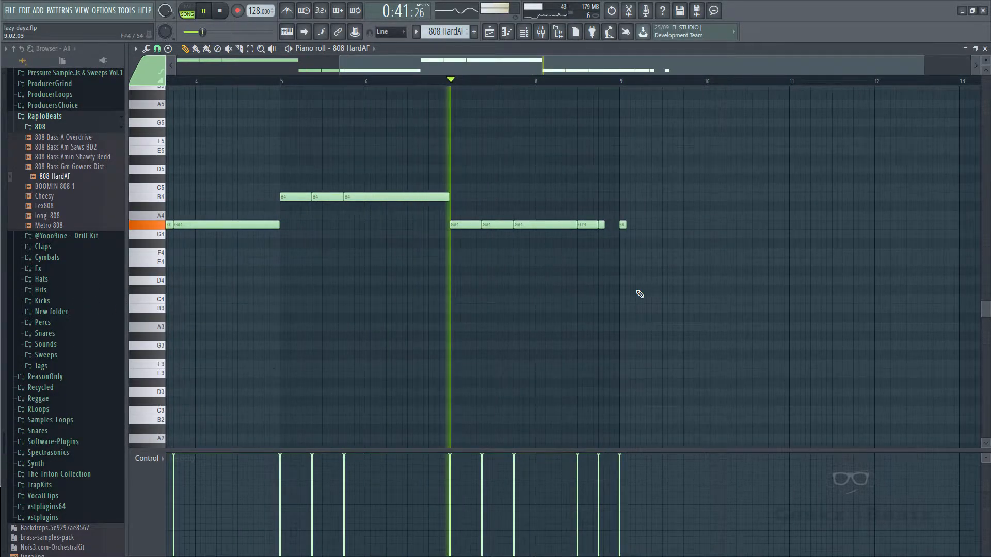
key("ctrl+l")
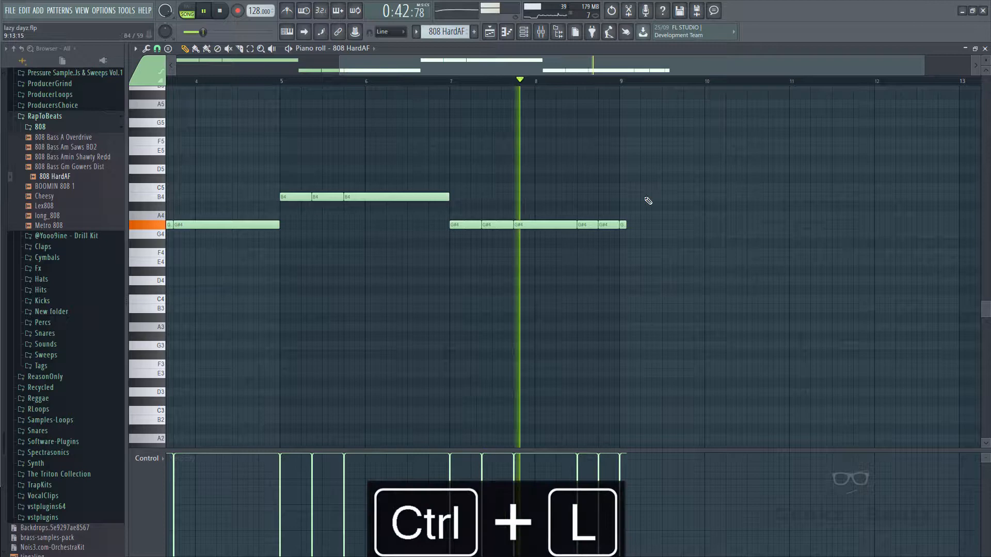
right_click(622, 225)
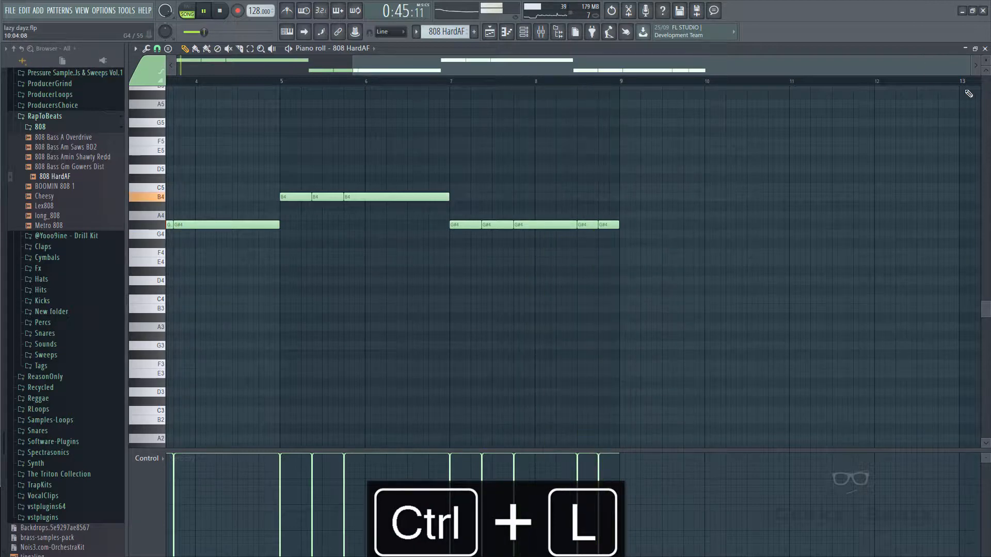
left_click(985, 48)
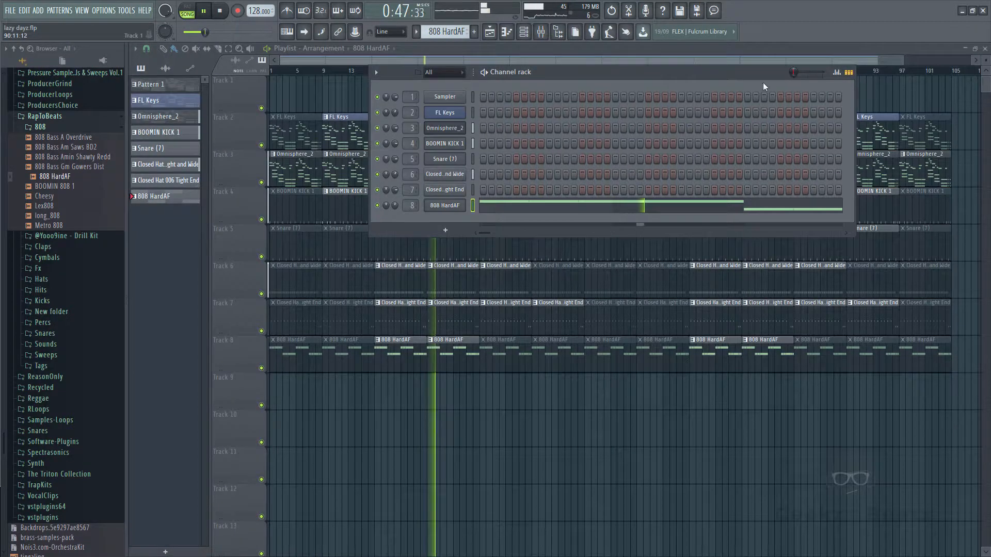
- Play the arrangement around bar 33 to hear how the 808 HardAF section ends
left_click_drag(678, 71, 628, 390)
left_click(480, 71)
key("F6")
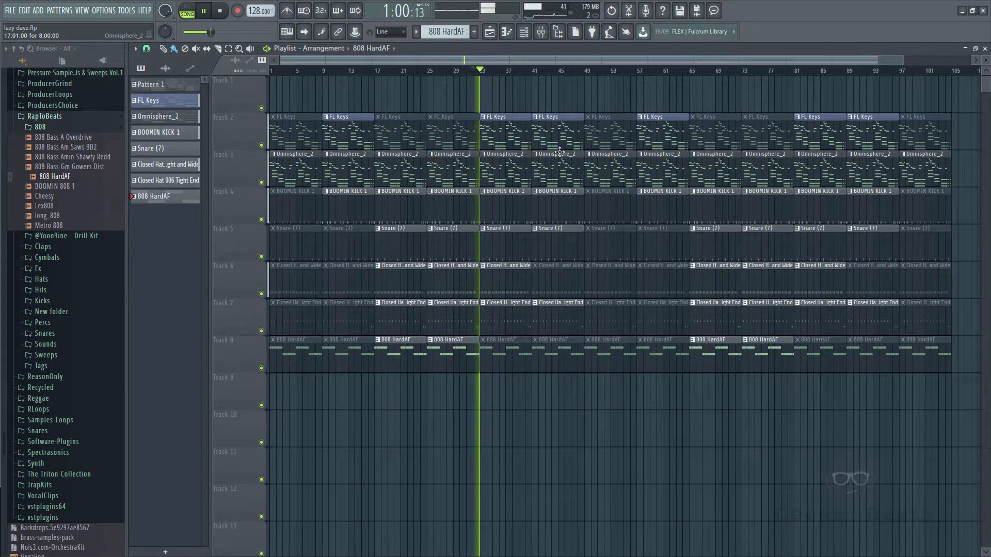
key("space")
key("space")
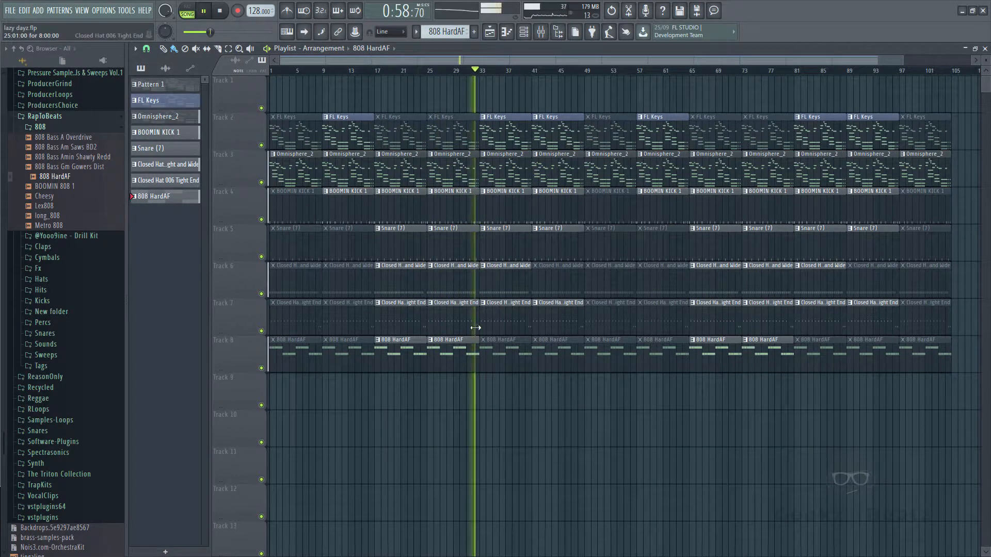
- Shorten the last two G#4 notes in bar 8 of the 808 HardAF pattern, leaving a gap after each, and replay them
double_click(472, 356)
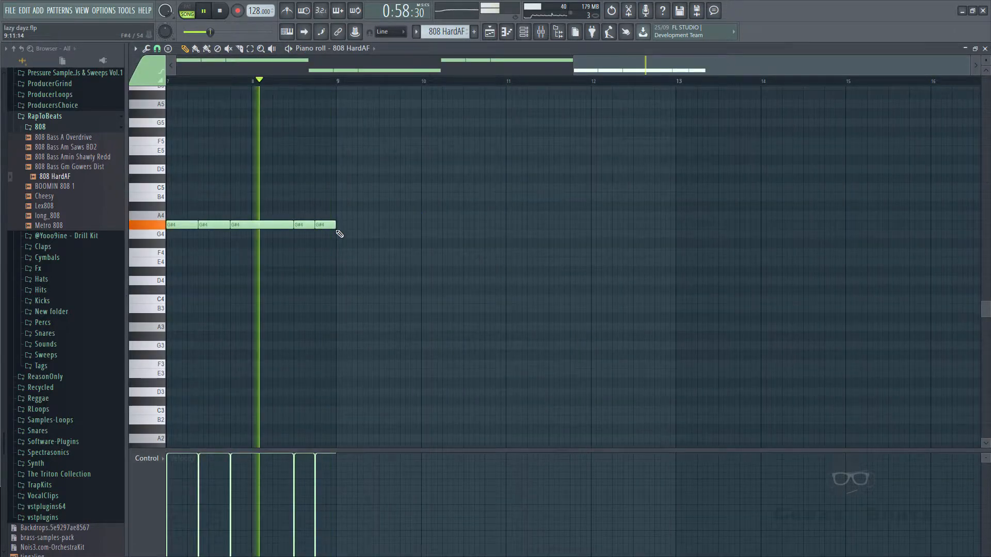
left_click_drag(335, 225, 330, 226)
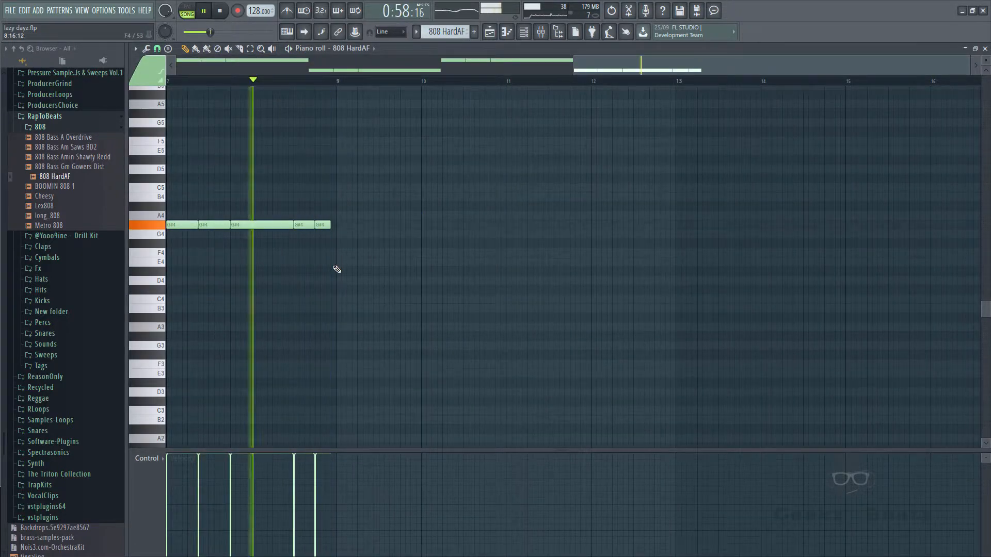
key("space")
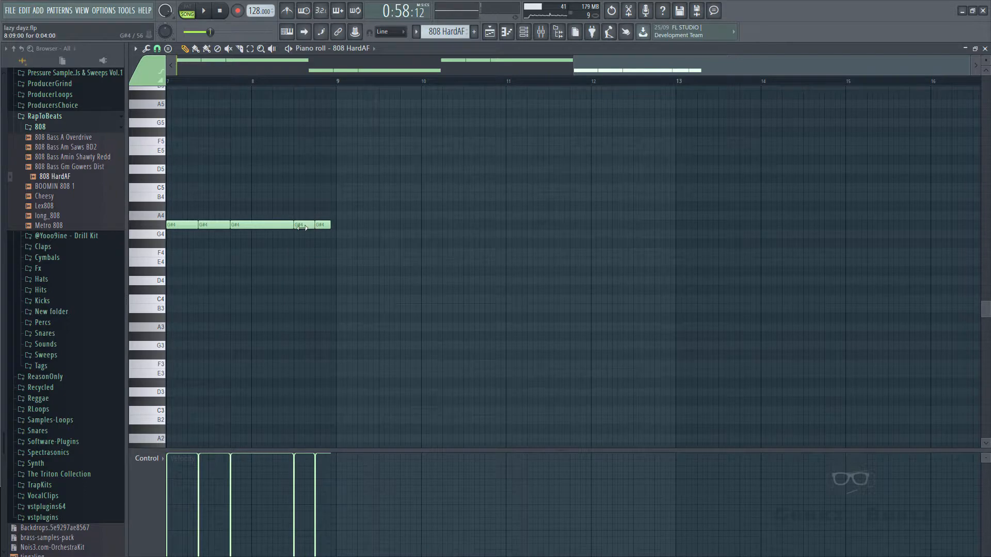
key("space")
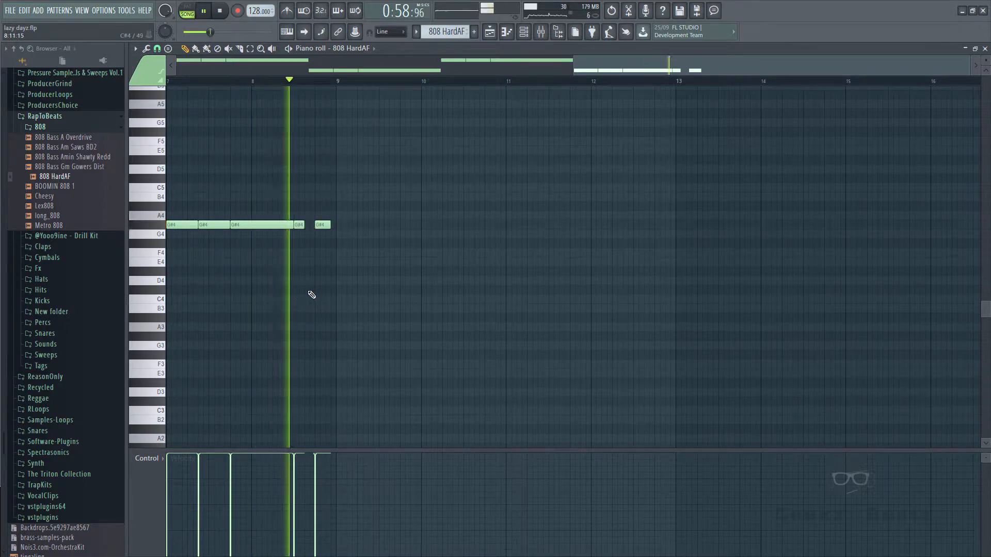
- Shorten the final G#4 note in bar 8 of the 808 HardAF pattern slightly, replay it and return to the playlist
key("space")
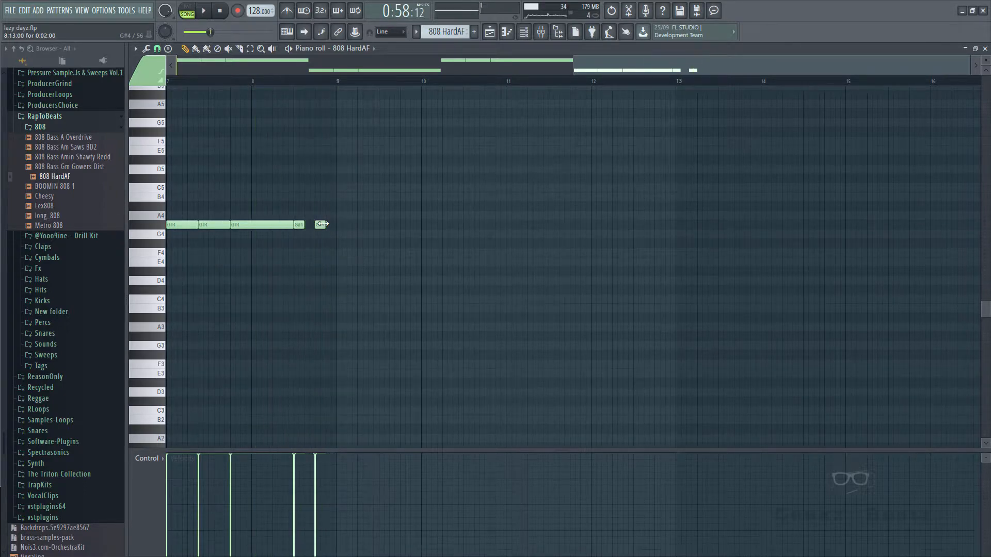
key("space")
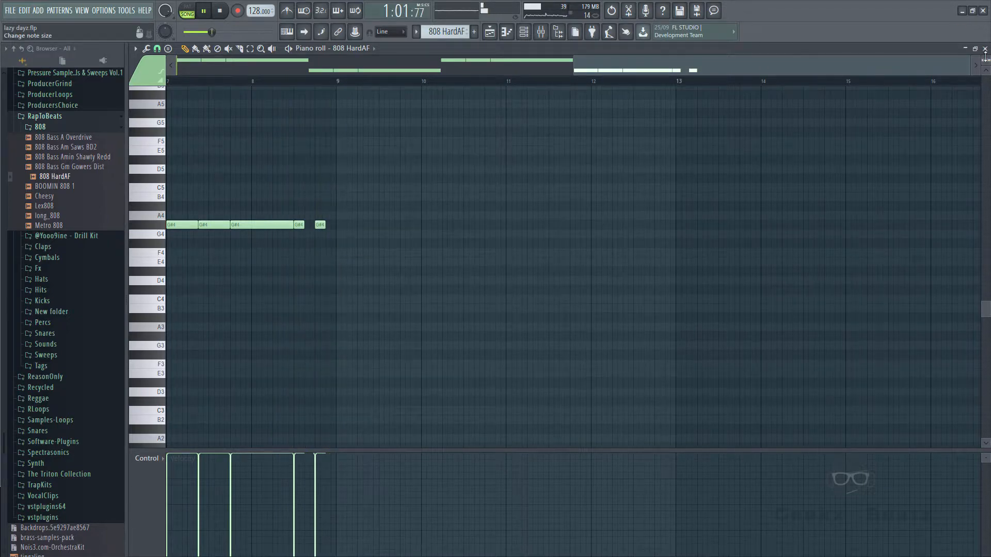
left_click(985, 48)
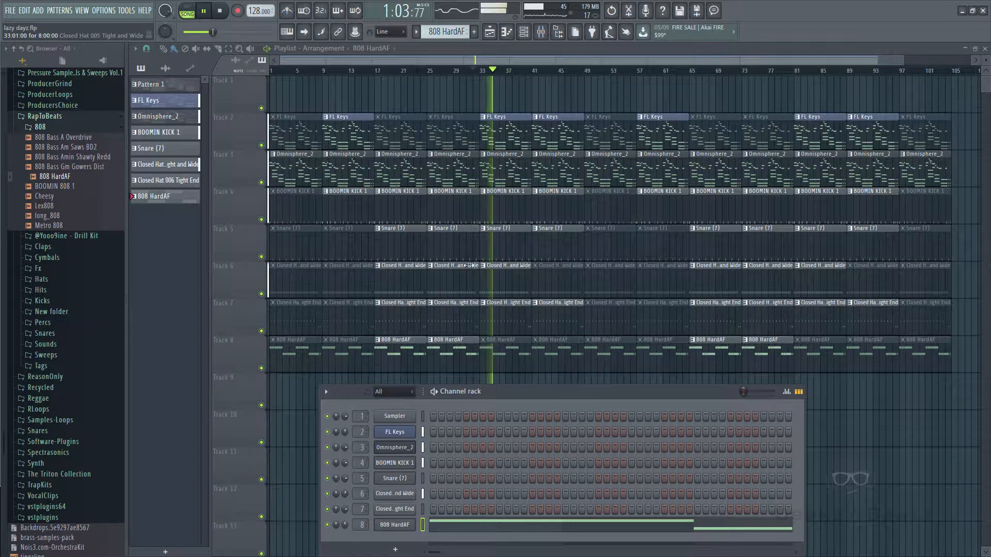
key("space")
- Open the mixer with the Master track selected and reposition it so the effect slots are fully in view
left_click(540, 32)
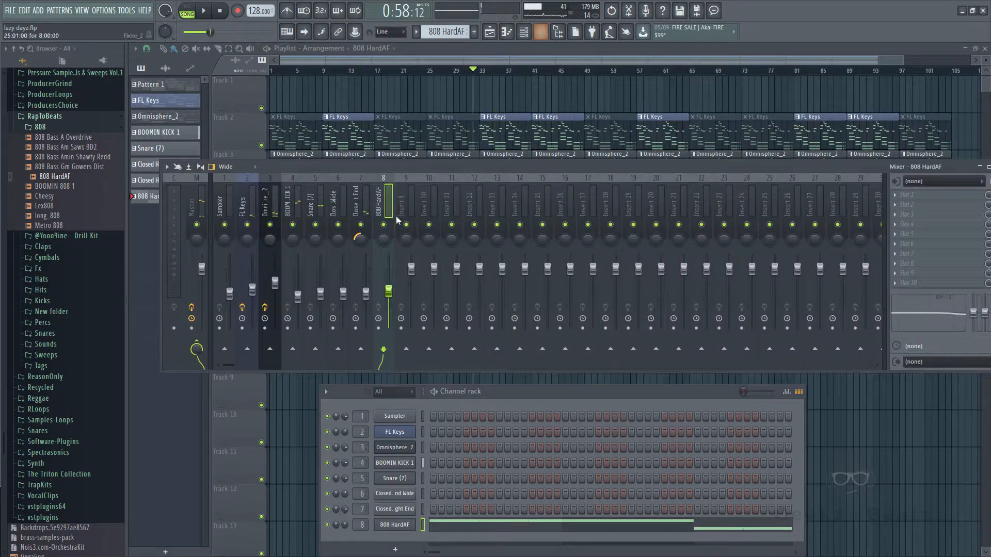
left_click(202, 203)
left_click_drag(773, 164, 739, 147)
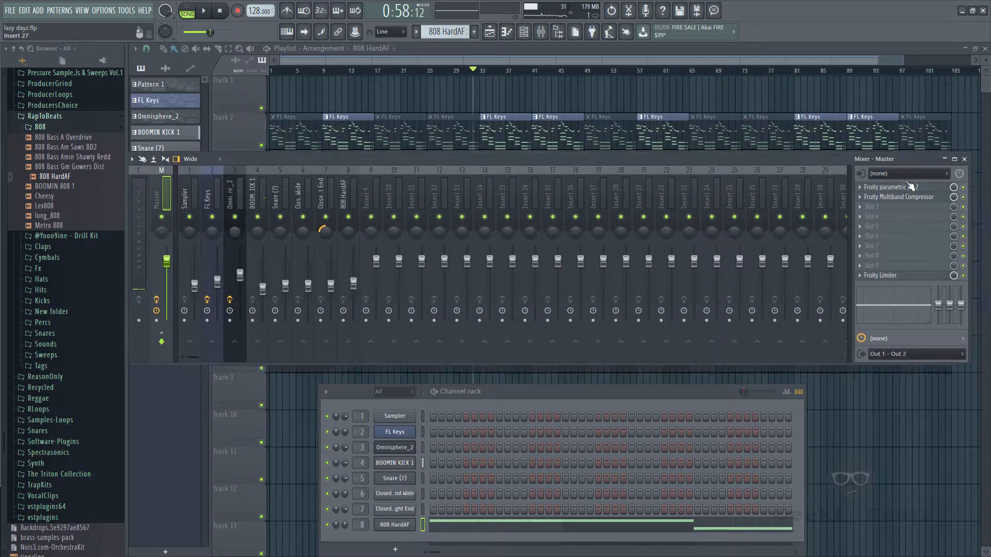
left_click(853, 267)
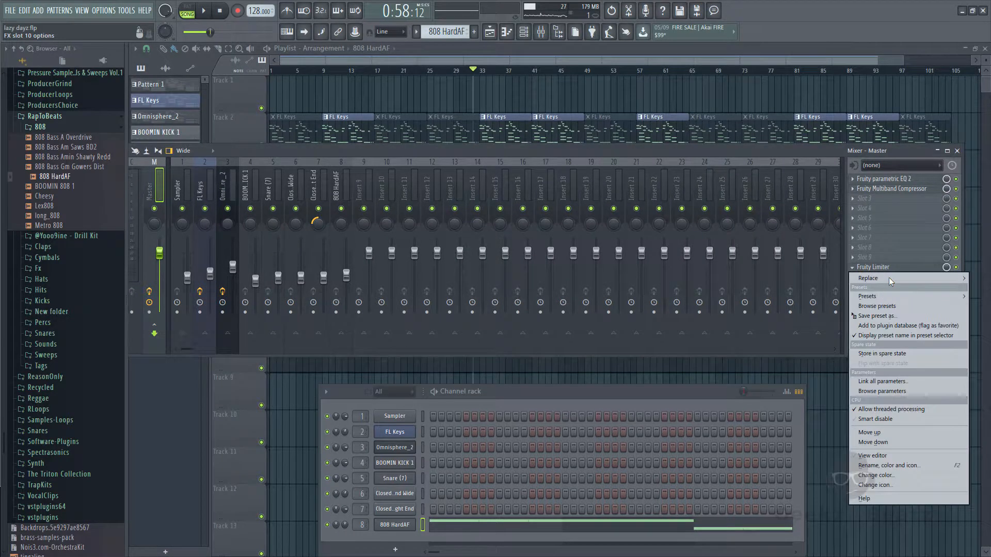
mouse_move(887, 278)
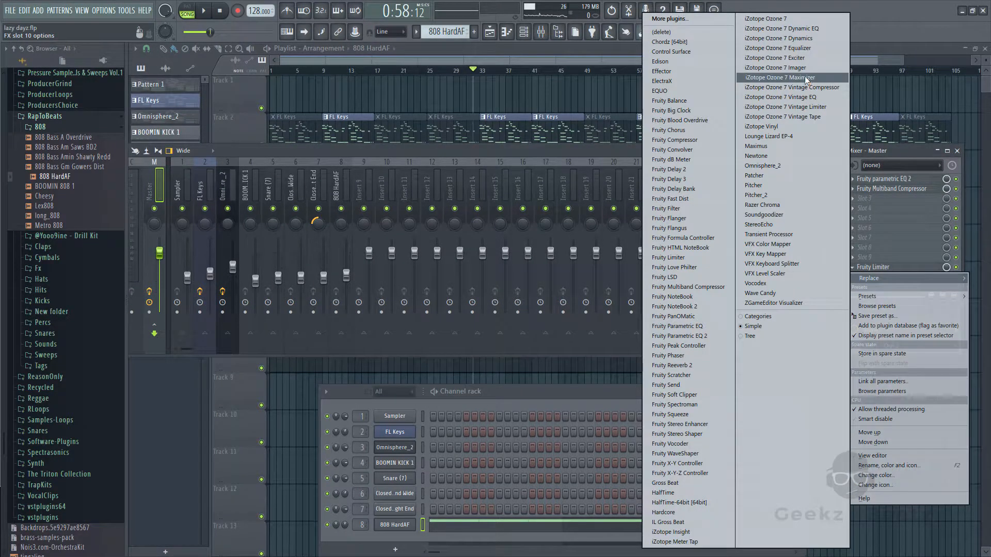
left_click(895, 236)
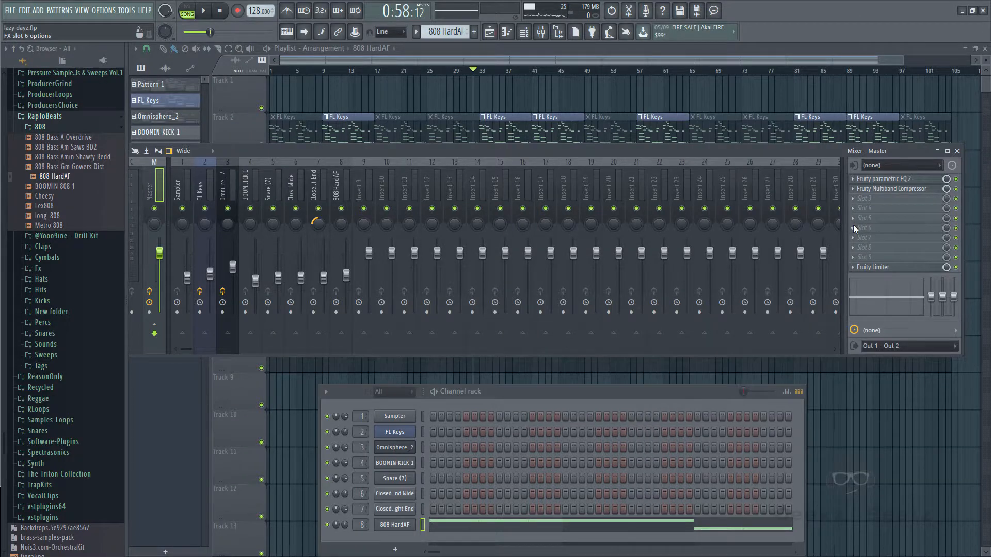
- Load iZotope Ozone 7 Imager in Master slot 6 and set the width of Band 3 to 20.3 and Band 4 to 45.6
left_click(853, 229)
left_click(798, 69)
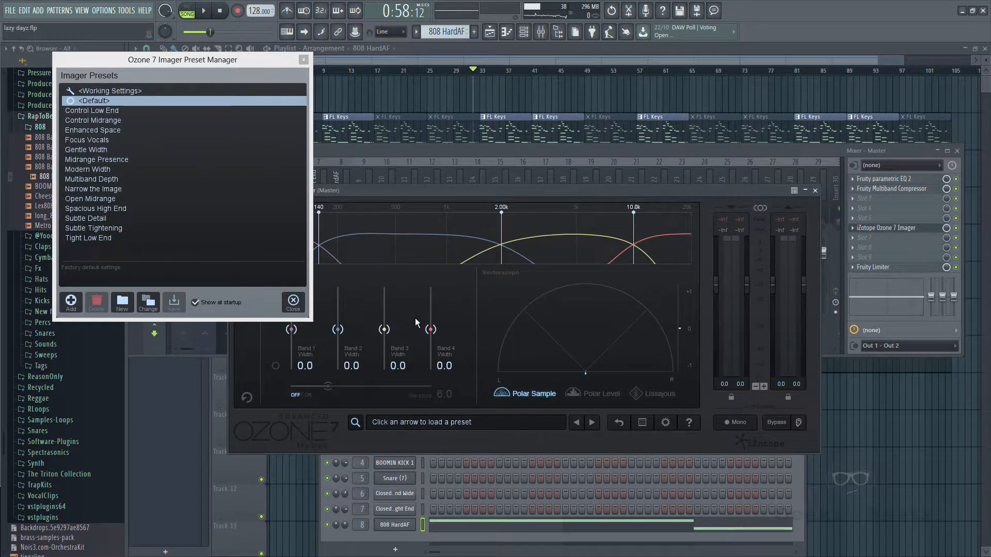
left_click_drag(431, 329, 387, 323)
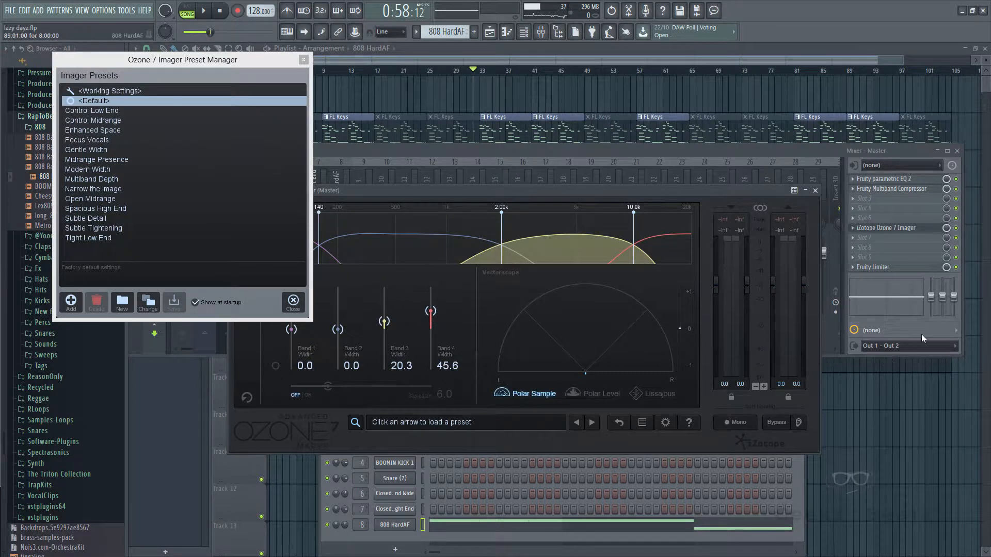
- Replace the Fruity Limiter in the Master track's slot 10 with iZotope Ozone 7 Maximizer
left_click(853, 271)
mouse_move(866, 279)
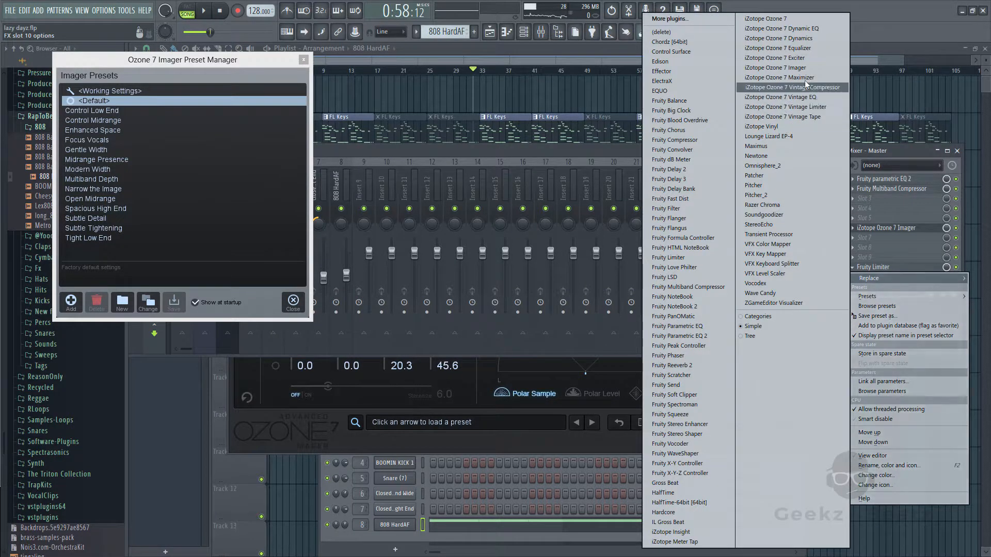
left_click(780, 77)
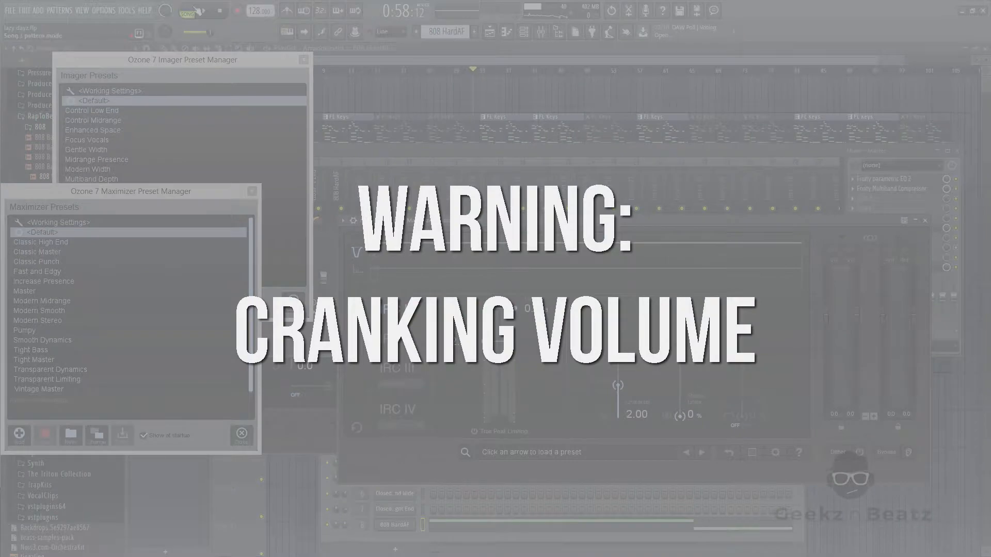
- Play the arrangement from around bar 33 and lower the Ozone 7 Maximizer threshold to about -13 dB
left_click(206, 10)
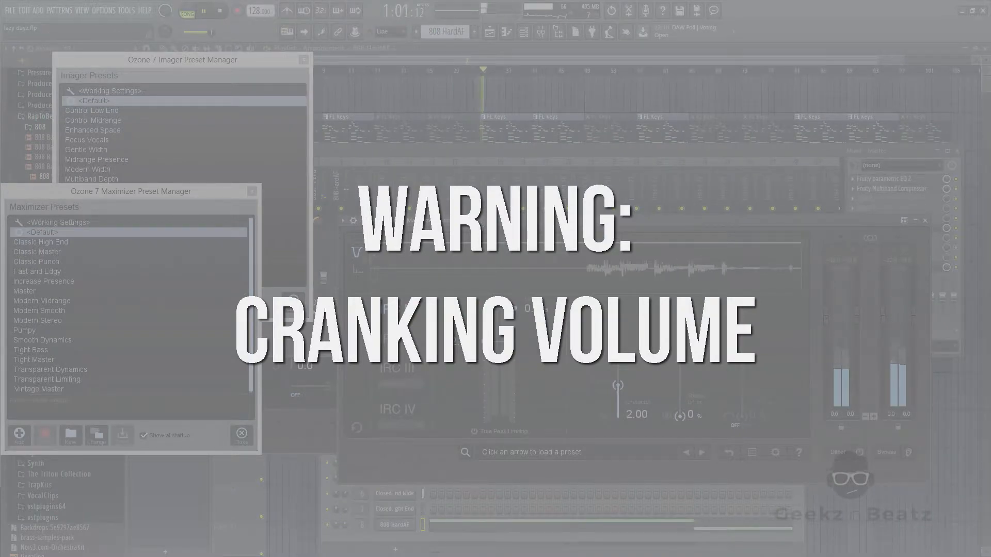
key("space")
key("space")
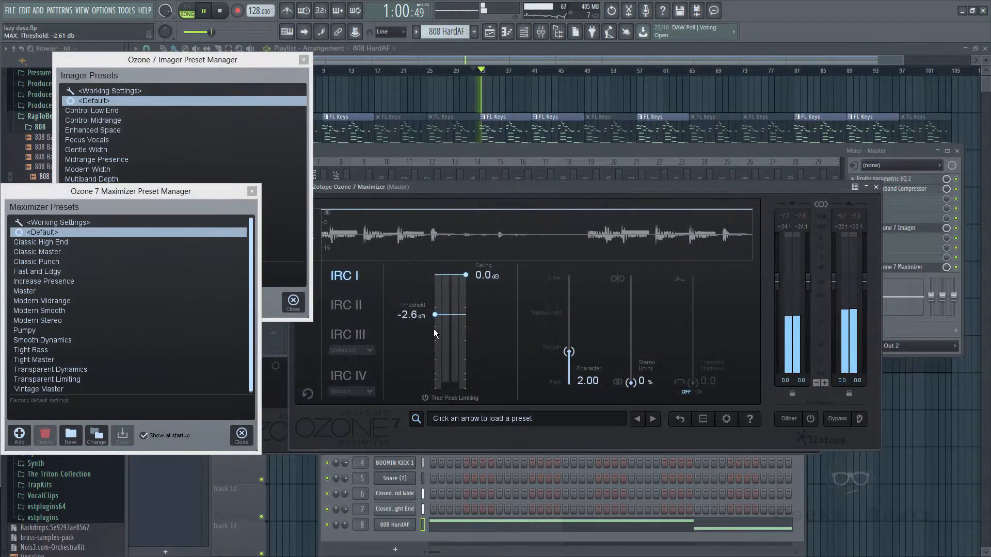
left_click(433, 331)
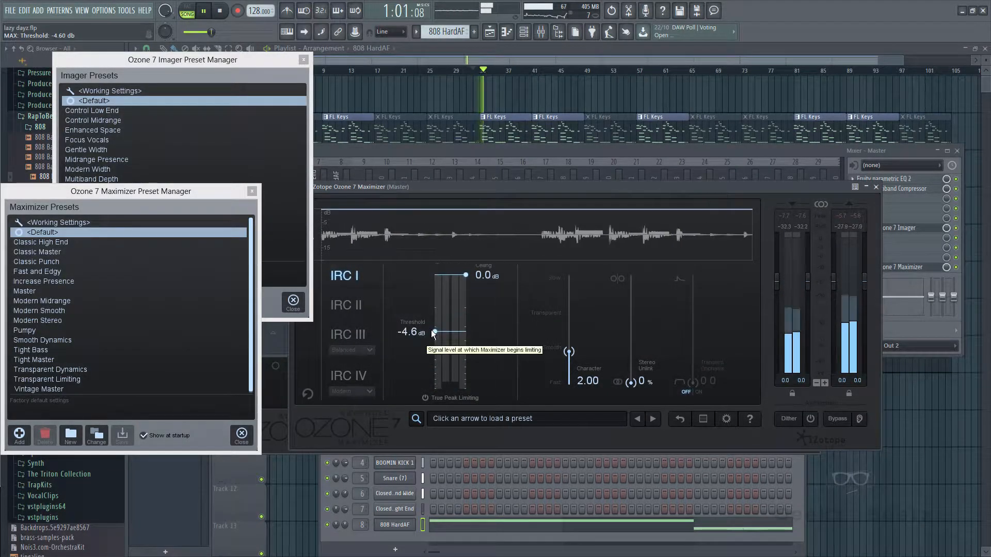
left_click_drag(433, 333, 436, 370)
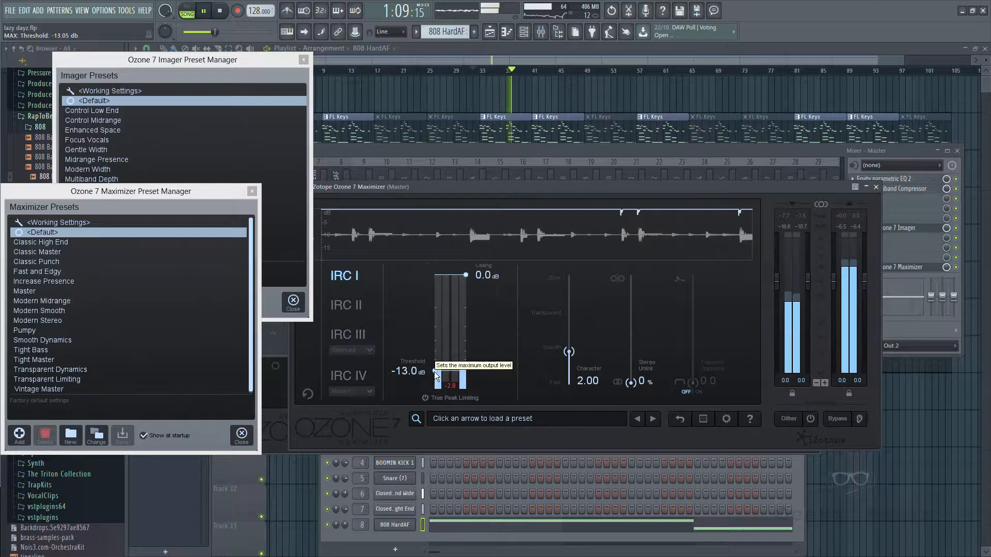
left_click_drag(435, 372, 433, 376)
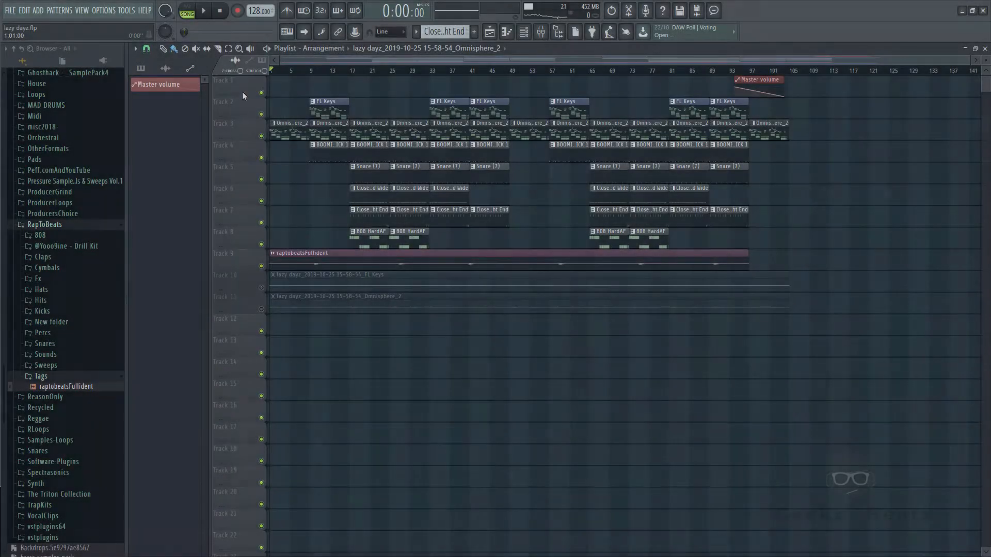
- Play the finished arrangement from the beginning and review its clips across the whole playlist
key("space")
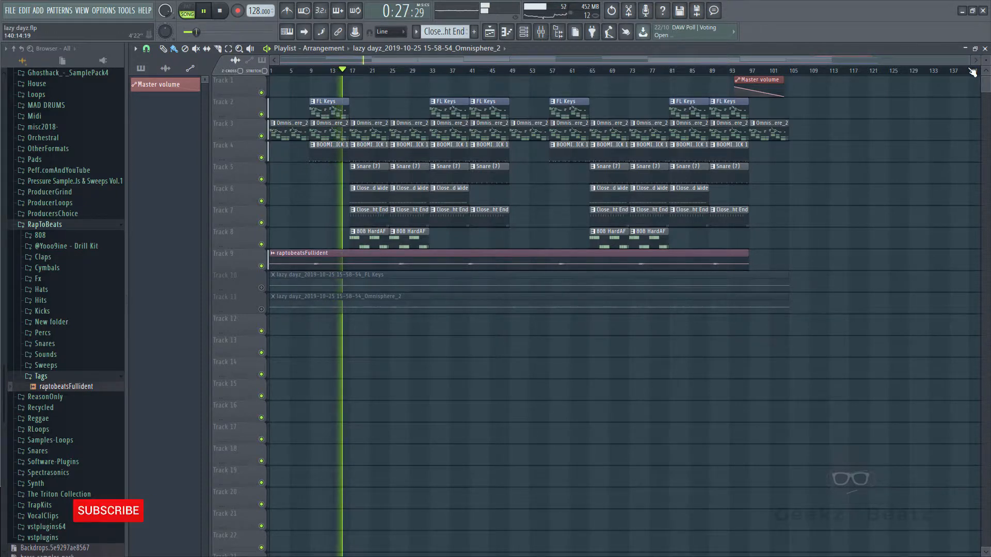
left_click_drag(967, 62, 558, 101)
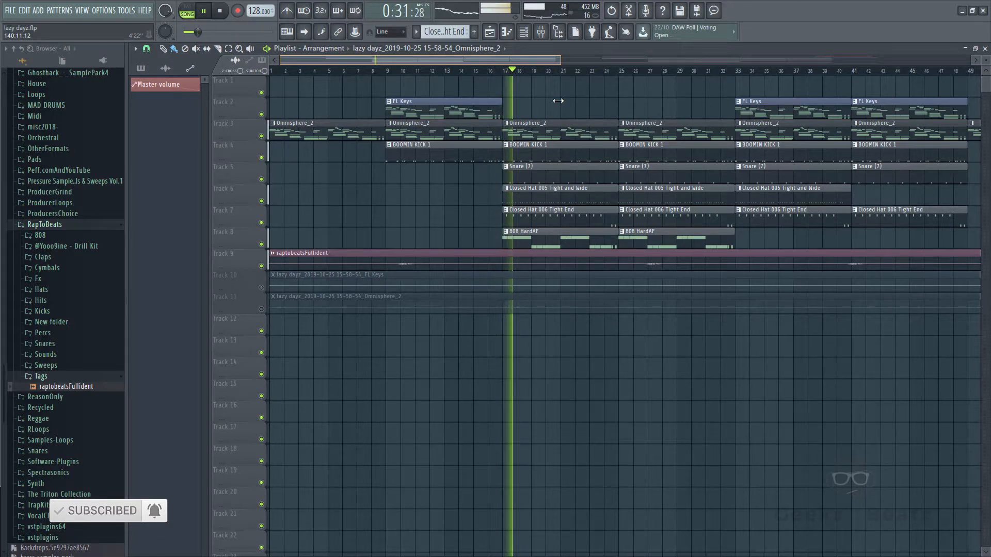
left_click_drag(558, 100, 878, 128)
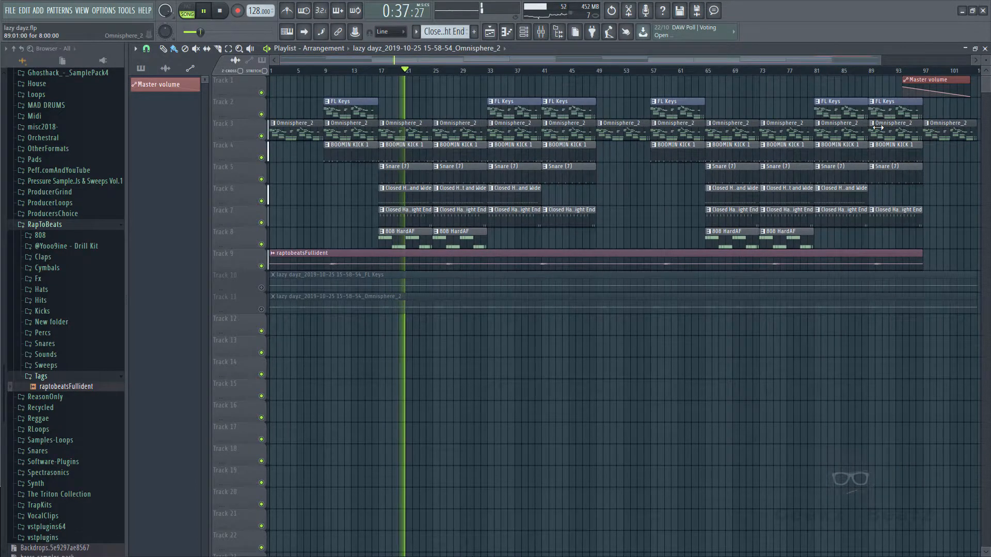